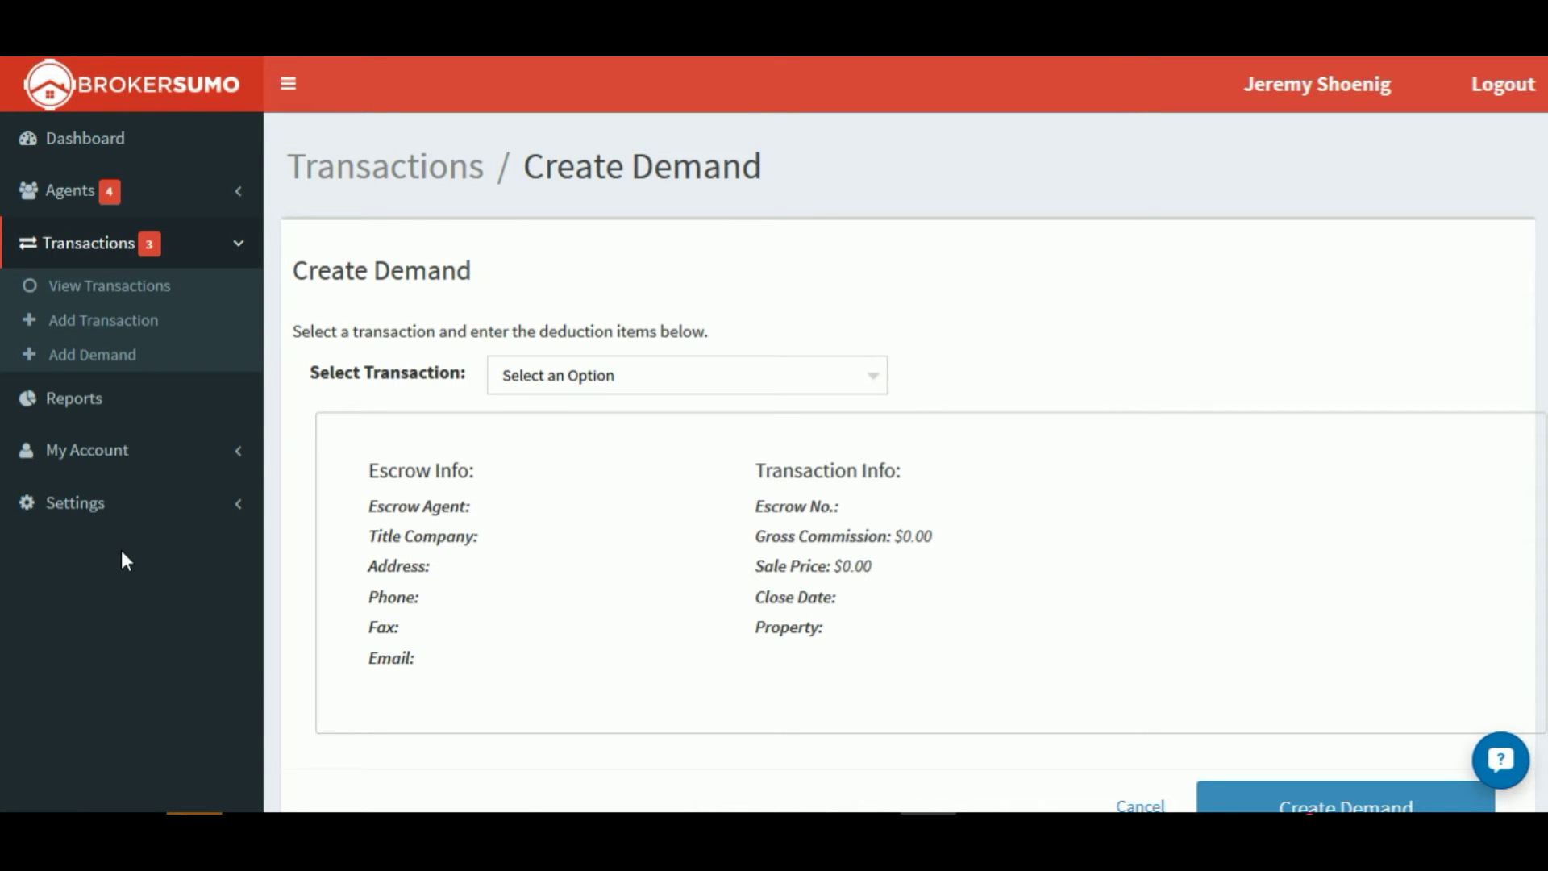
pyautogui.click(120, 251)
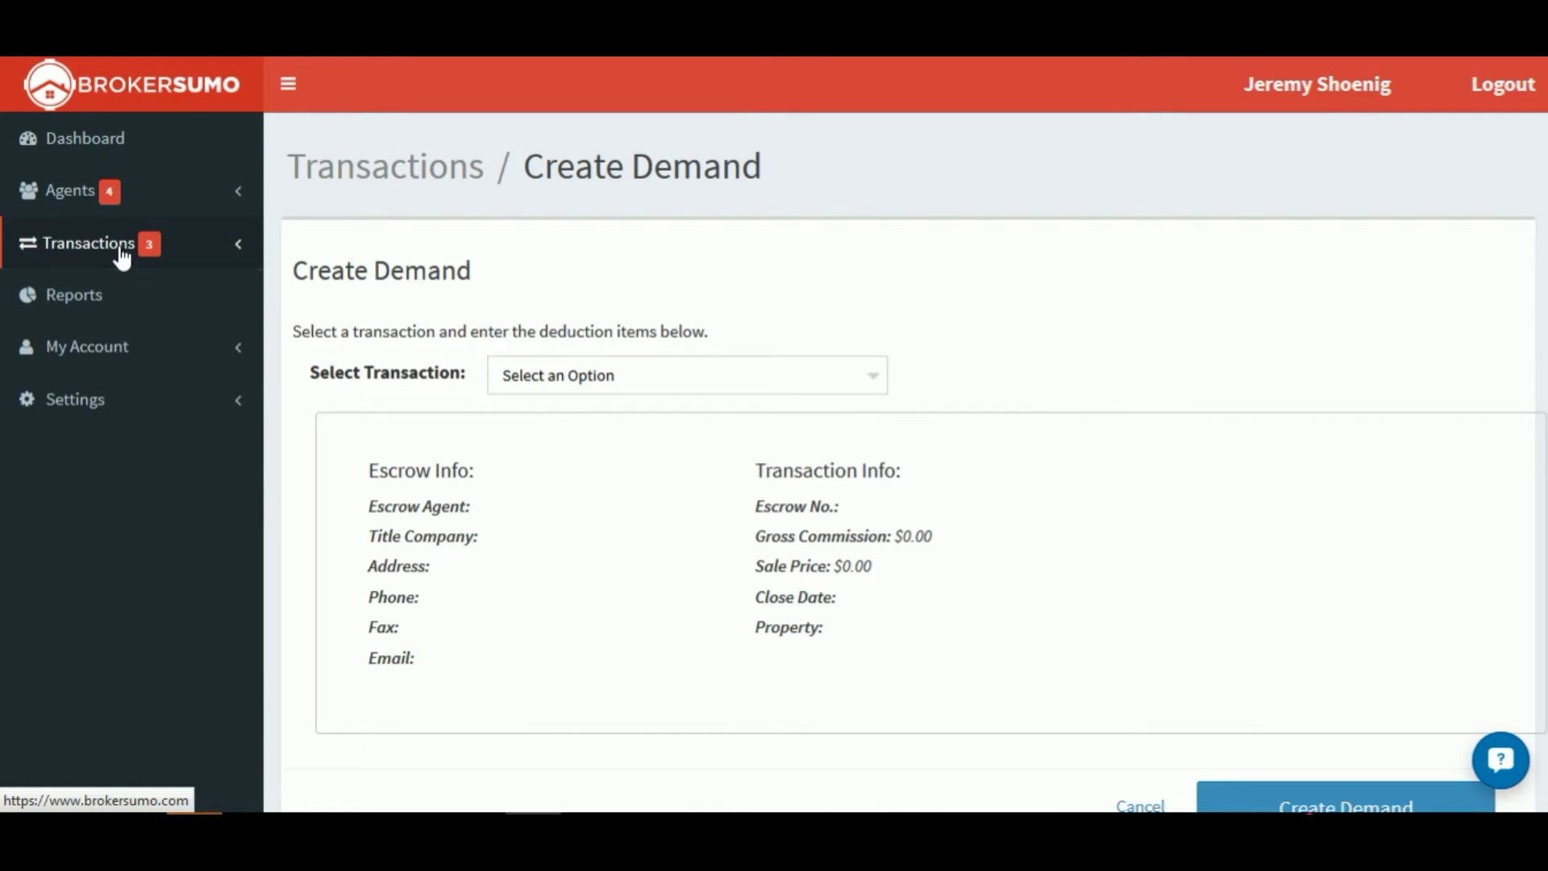
pyautogui.click(121, 252)
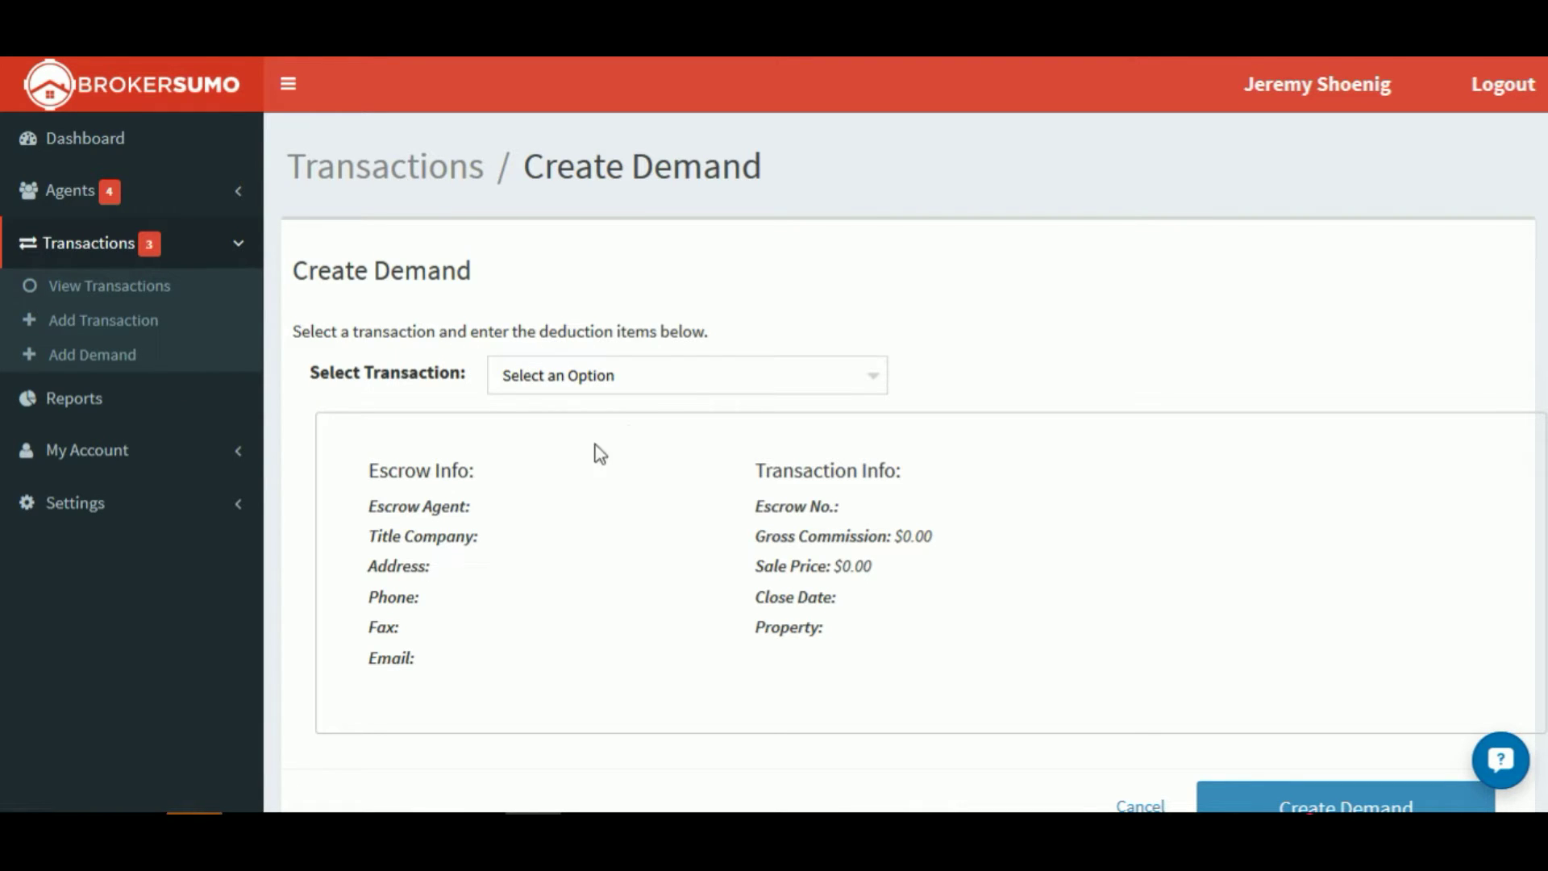
pyautogui.click(707, 384)
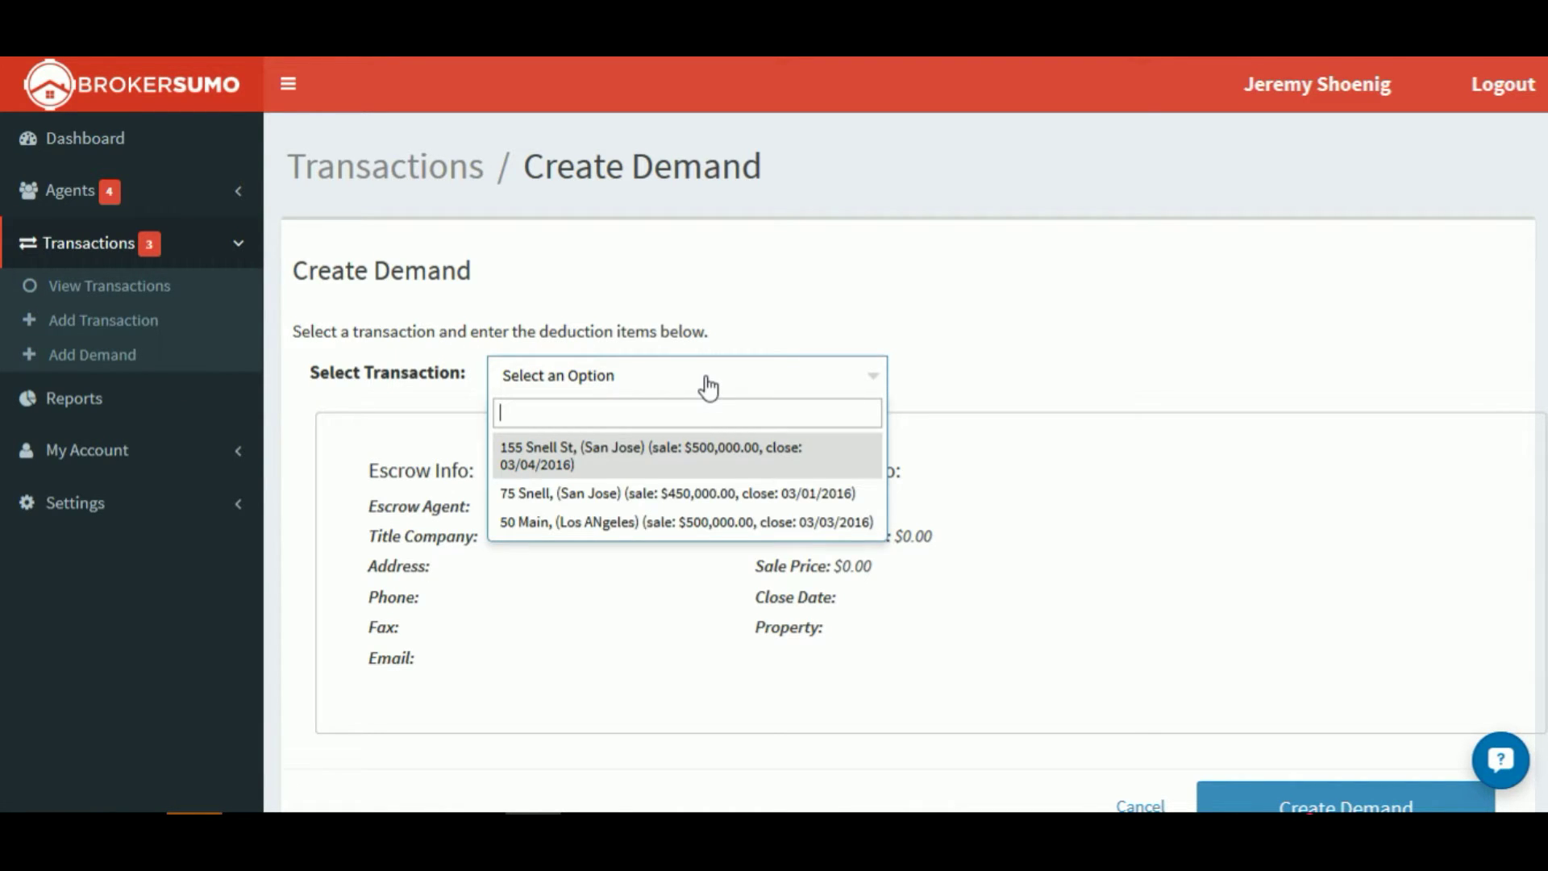
pyautogui.click(709, 462)
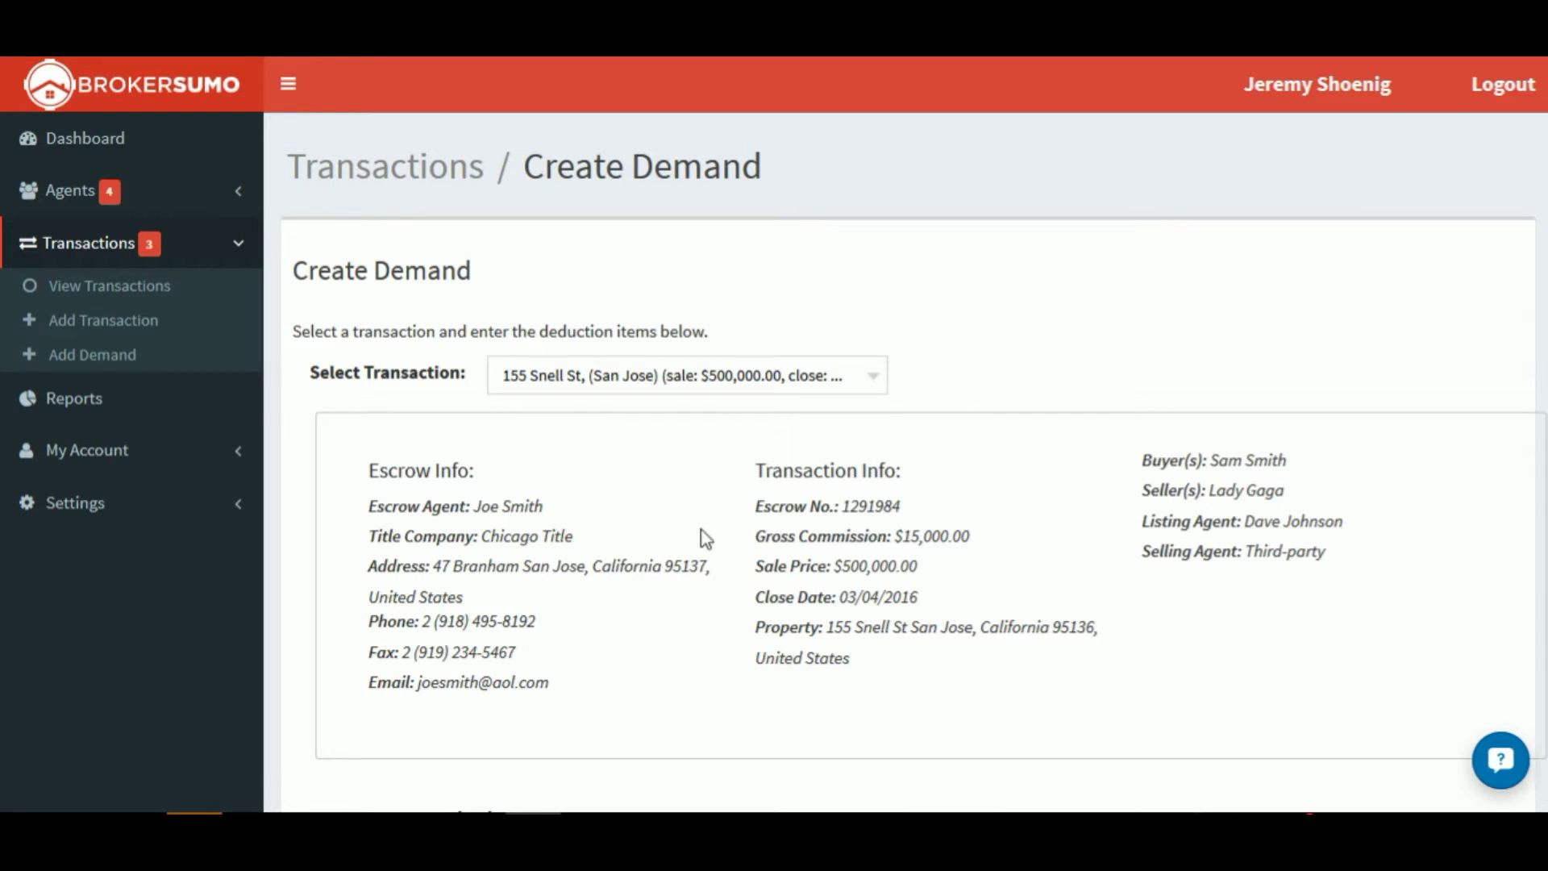
pyautogui.scroll(-3, 849, 522)
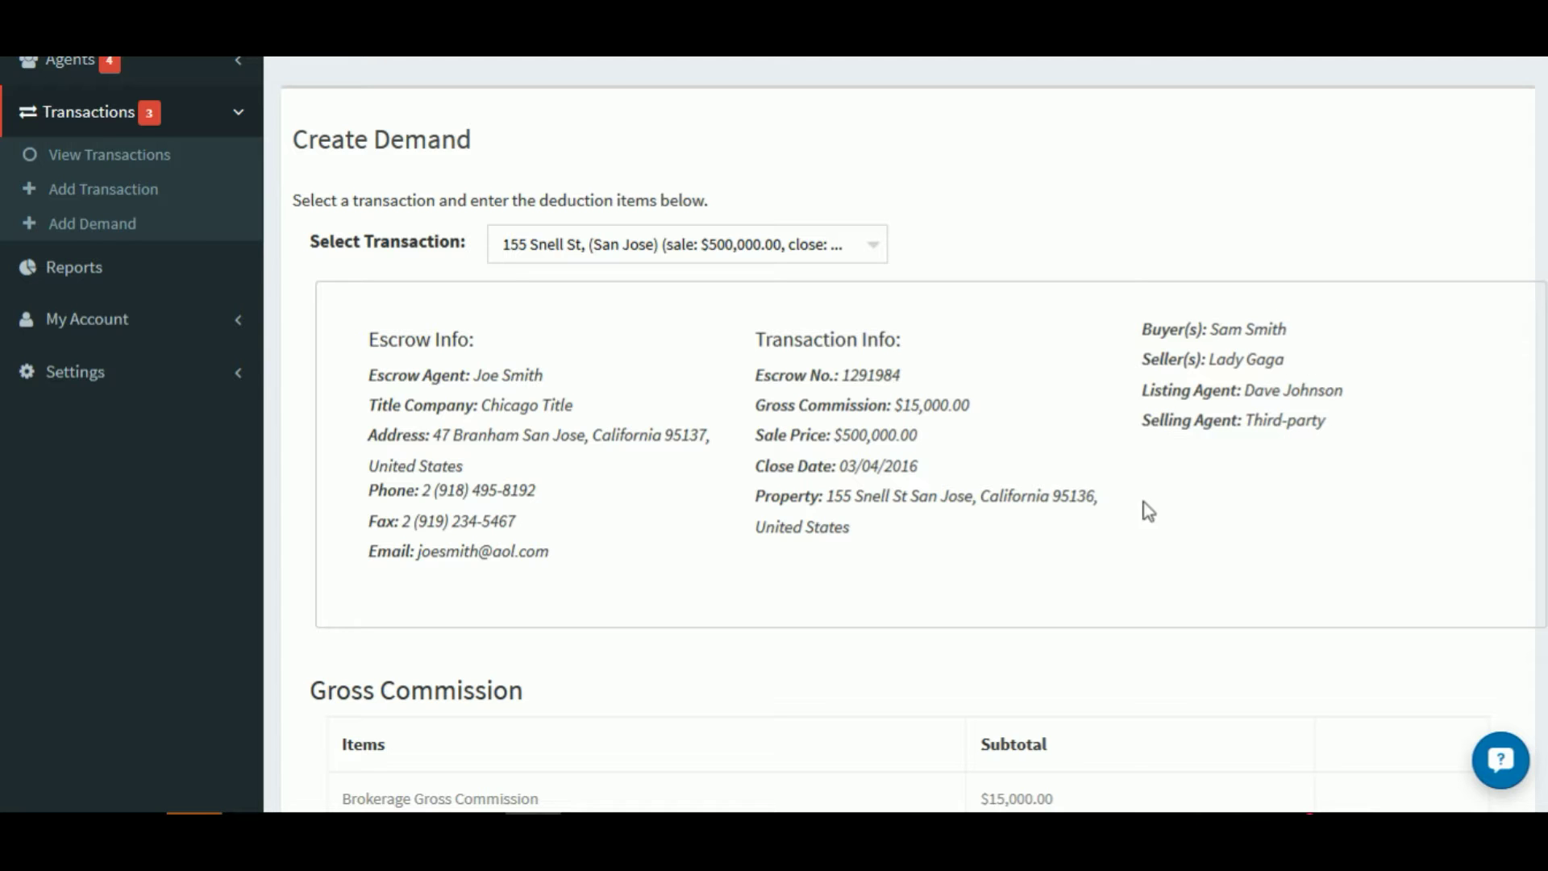
pyautogui.scroll(-5, 843, 563)
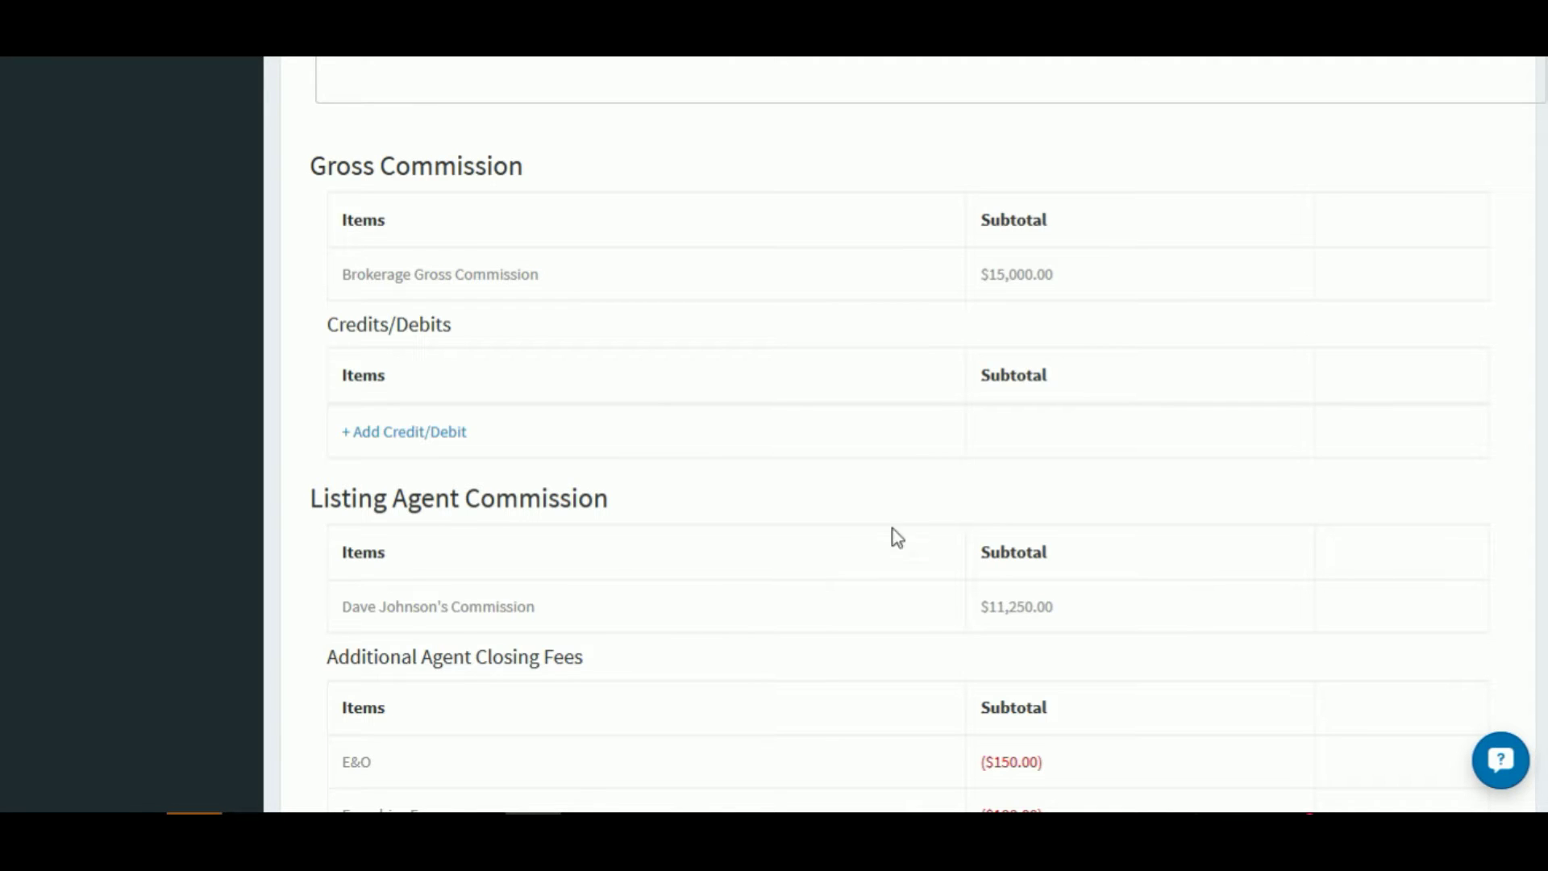
pyautogui.scroll(-3, 813, 581)
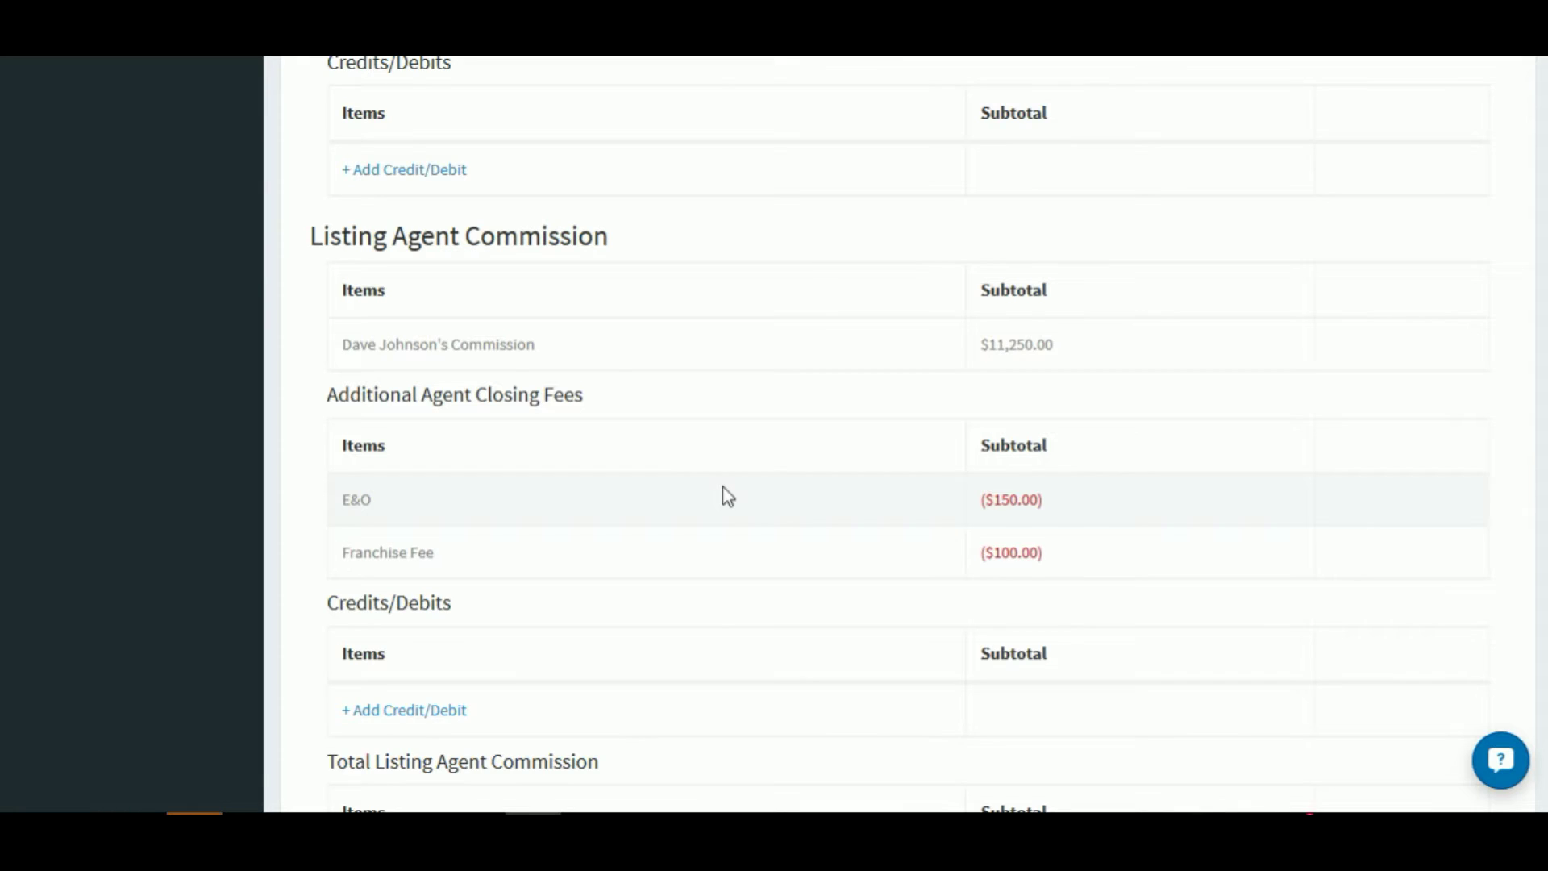
pyautogui.scroll(-2, 728, 496)
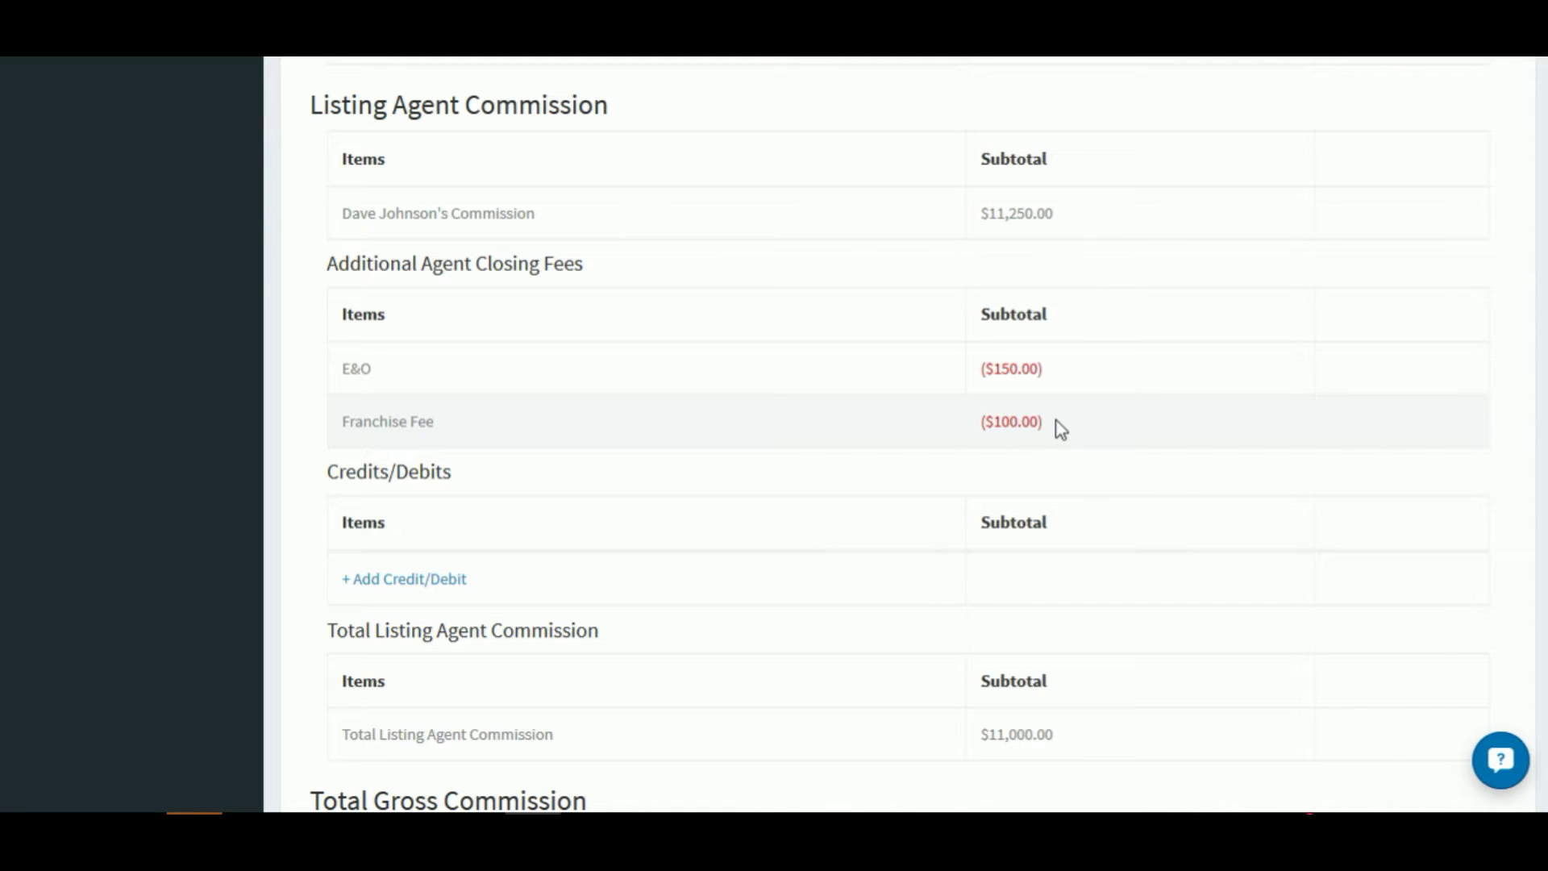
pyautogui.scroll(-2, 710, 534)
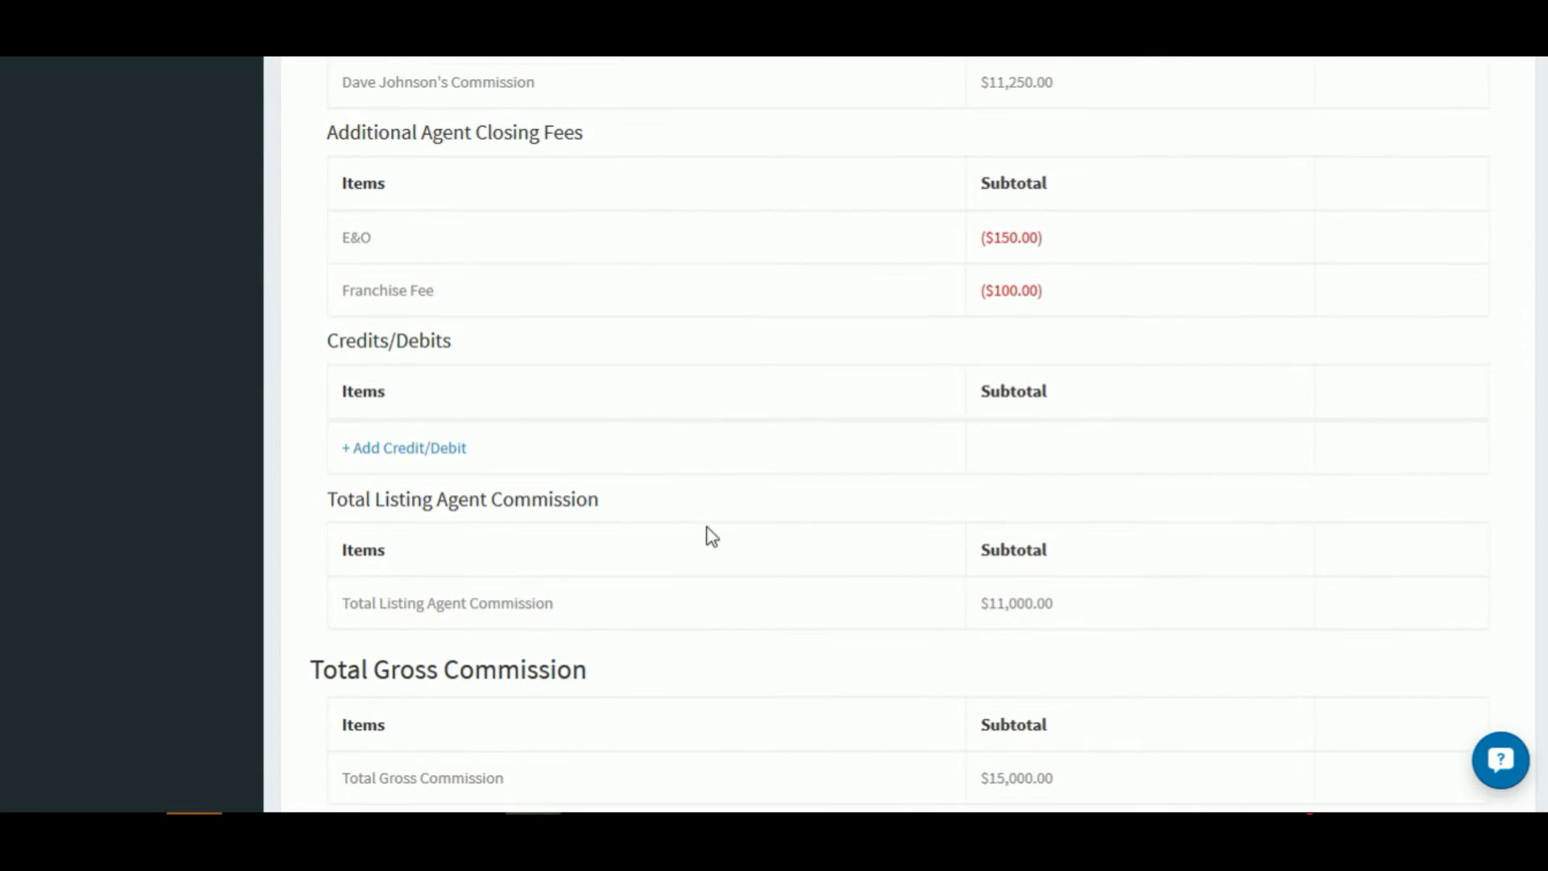
pyautogui.scroll(-2, 728, 535)
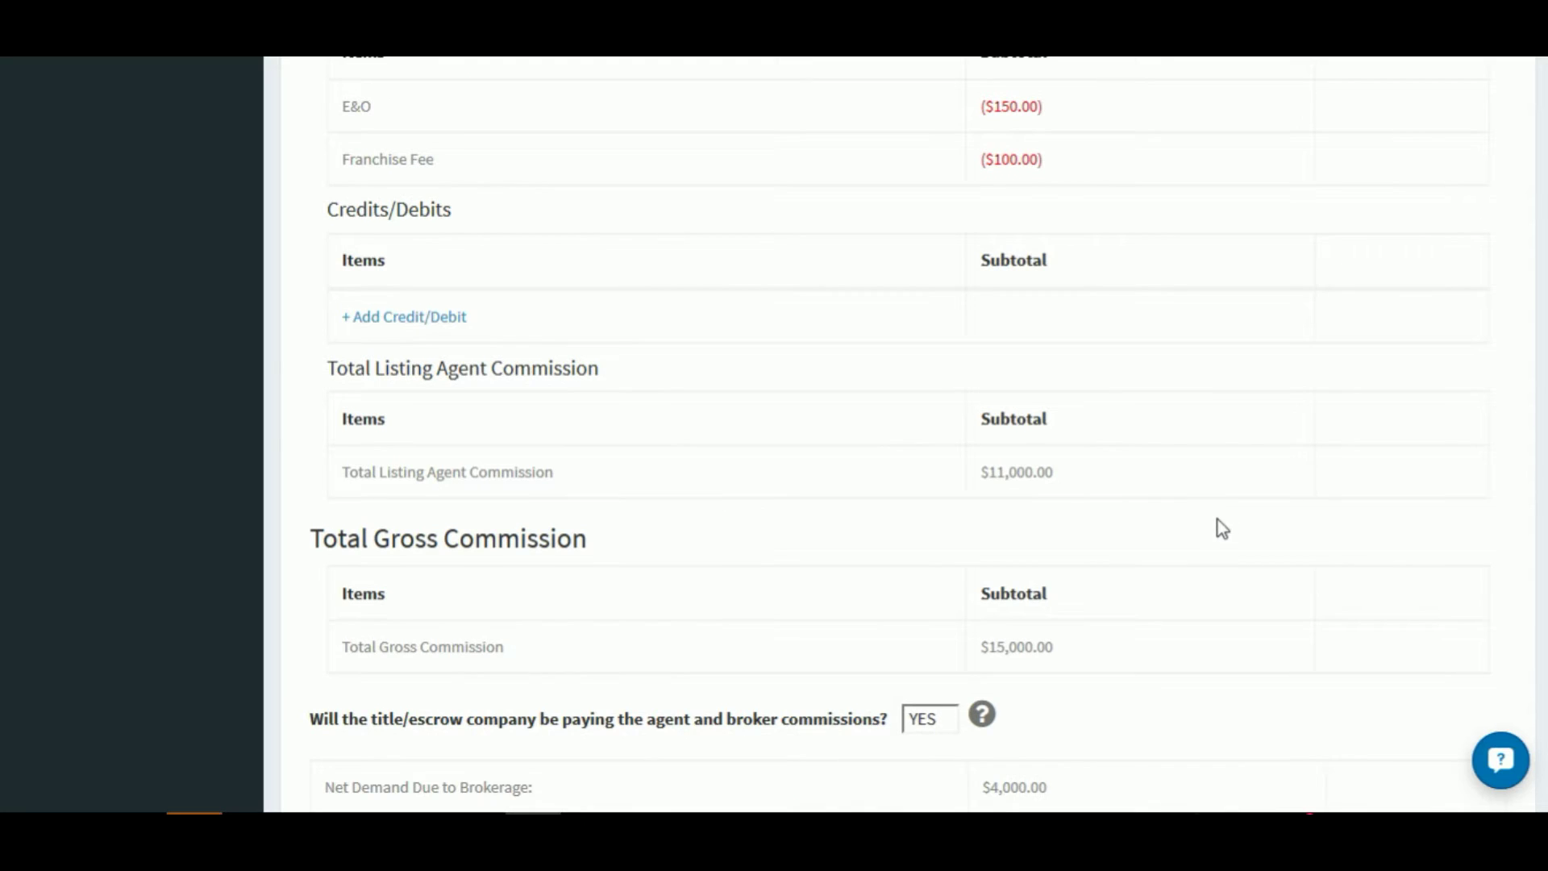
pyautogui.scroll(-2, 1217, 518)
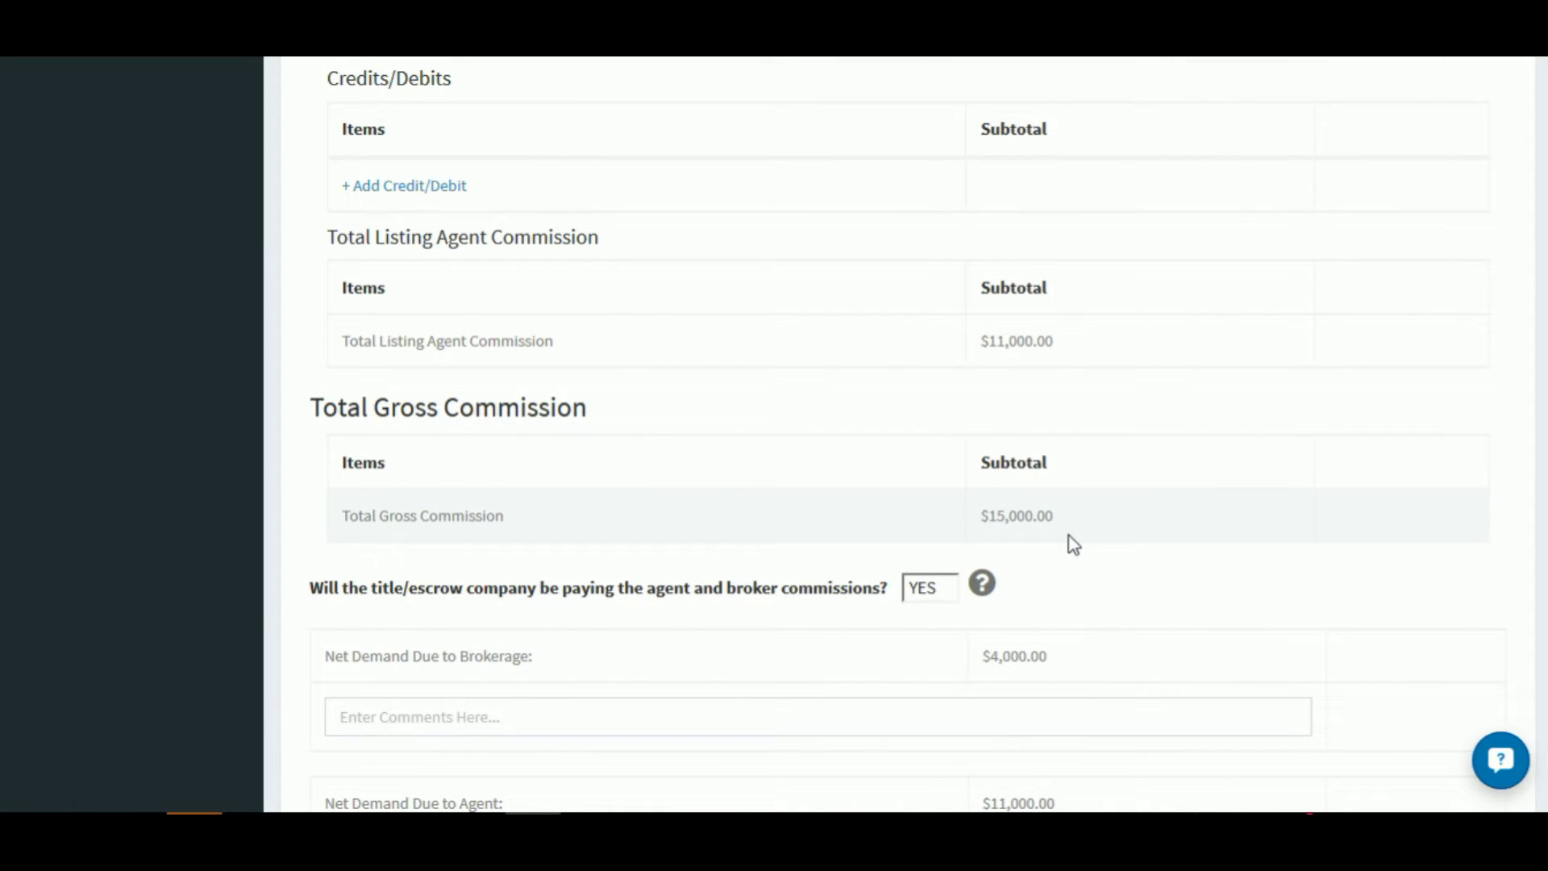
pyautogui.scroll(-4, 1134, 508)
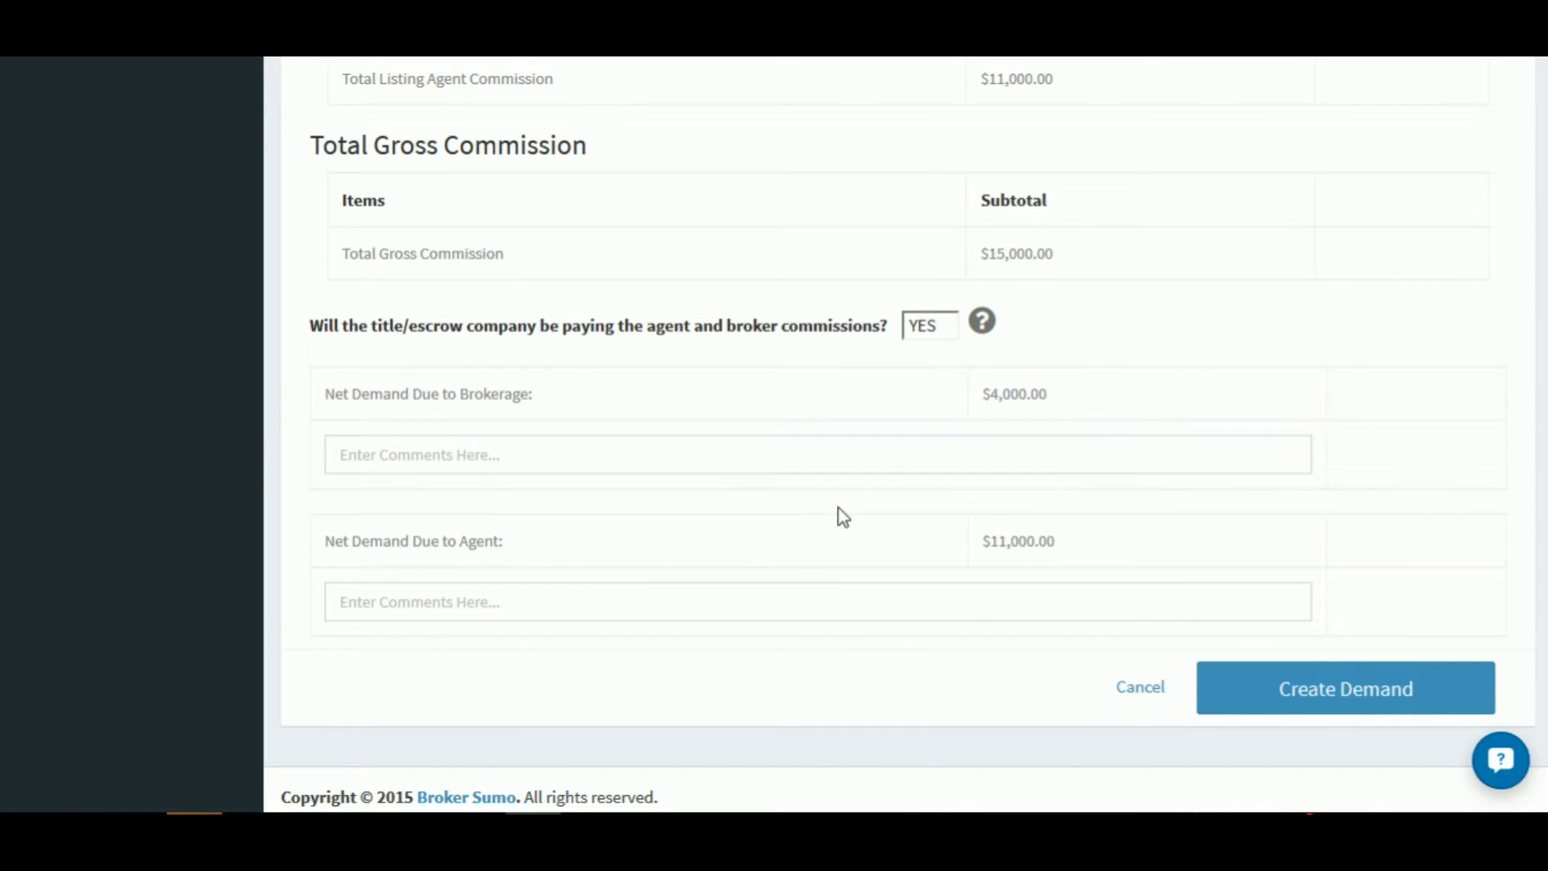
pyautogui.scroll(10, 839, 515)
pyautogui.scroll(2, 839, 515)
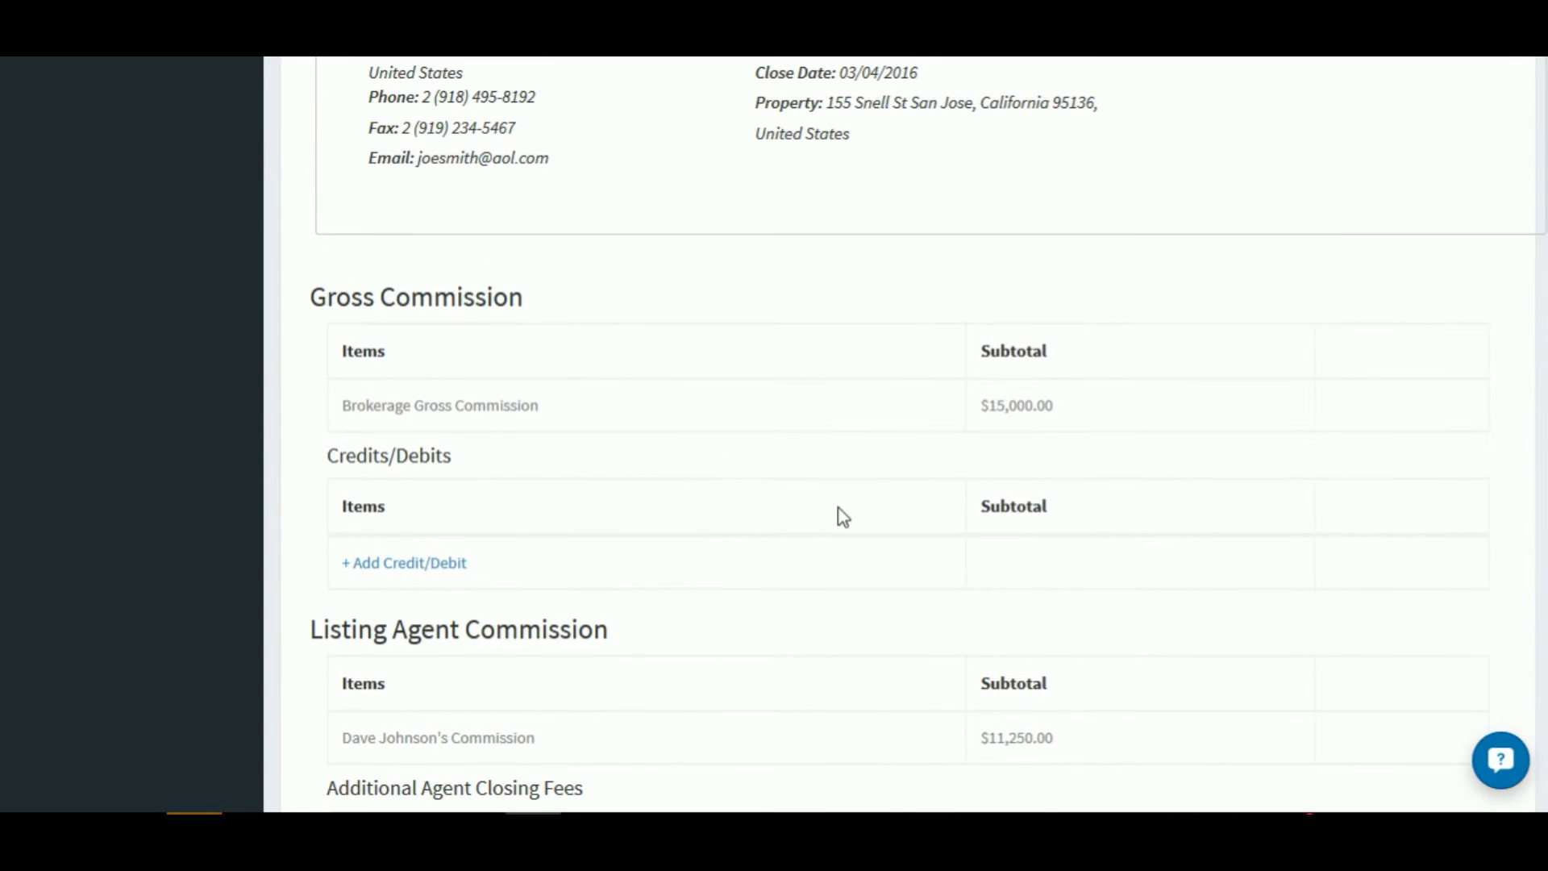
# Step: Add a Referral Fee credit/debit entry set as a Debit of 25%
pyautogui.click(412, 564)
pyautogui.click(493, 570)
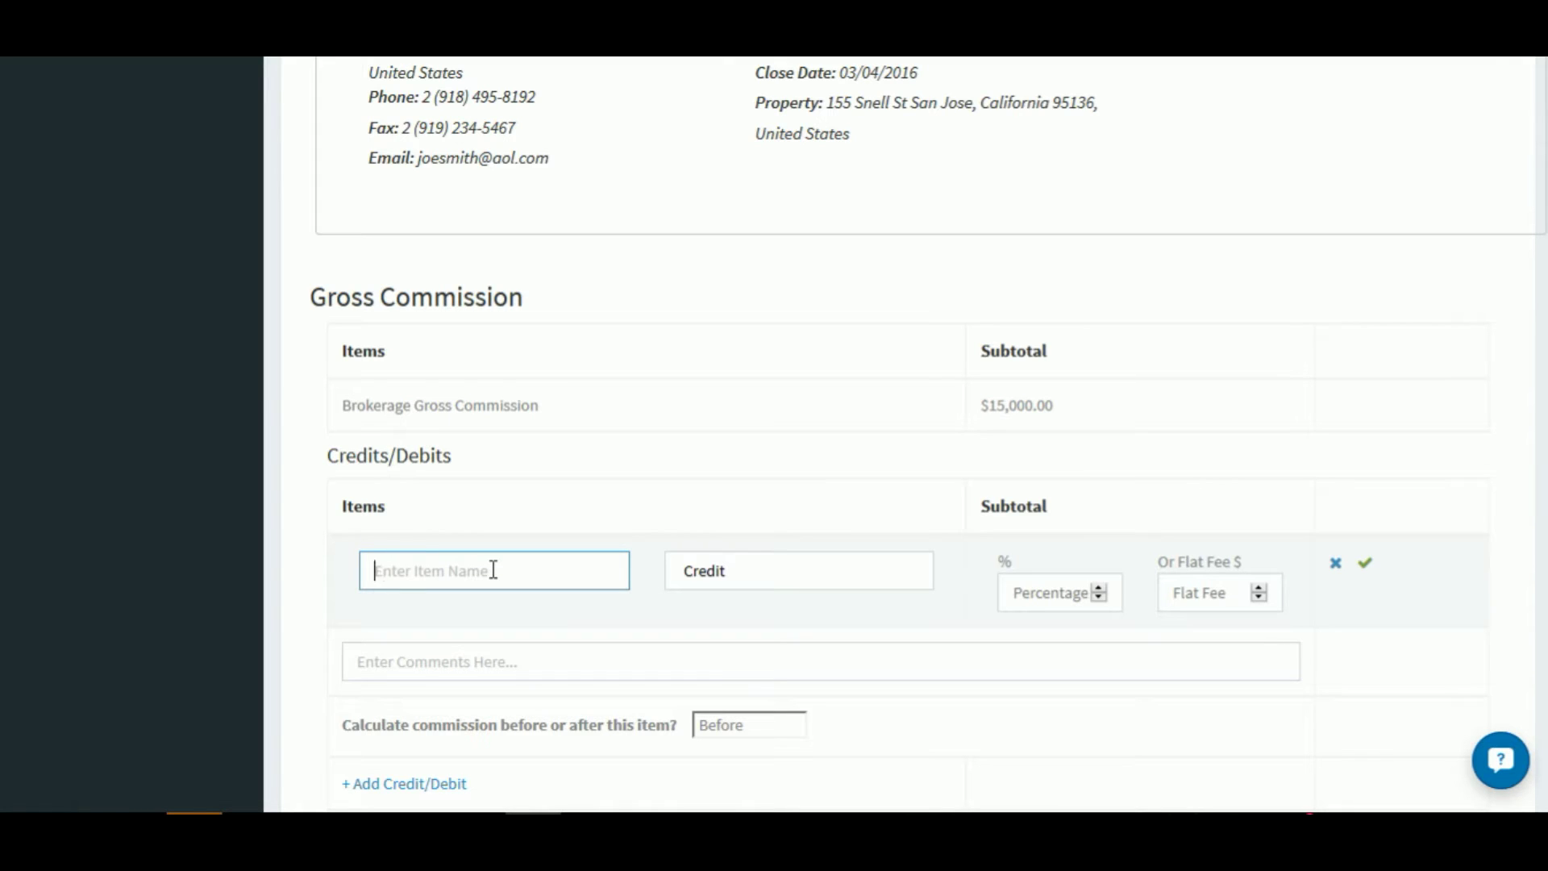
pyautogui.write('Referr')
pyautogui.write('al a')
pyautogui.press('BackSpace')
pyautogui.press('BackSpace')
pyautogui.write('Fee')
pyautogui.click(739, 574)
pyautogui.click(741, 623)
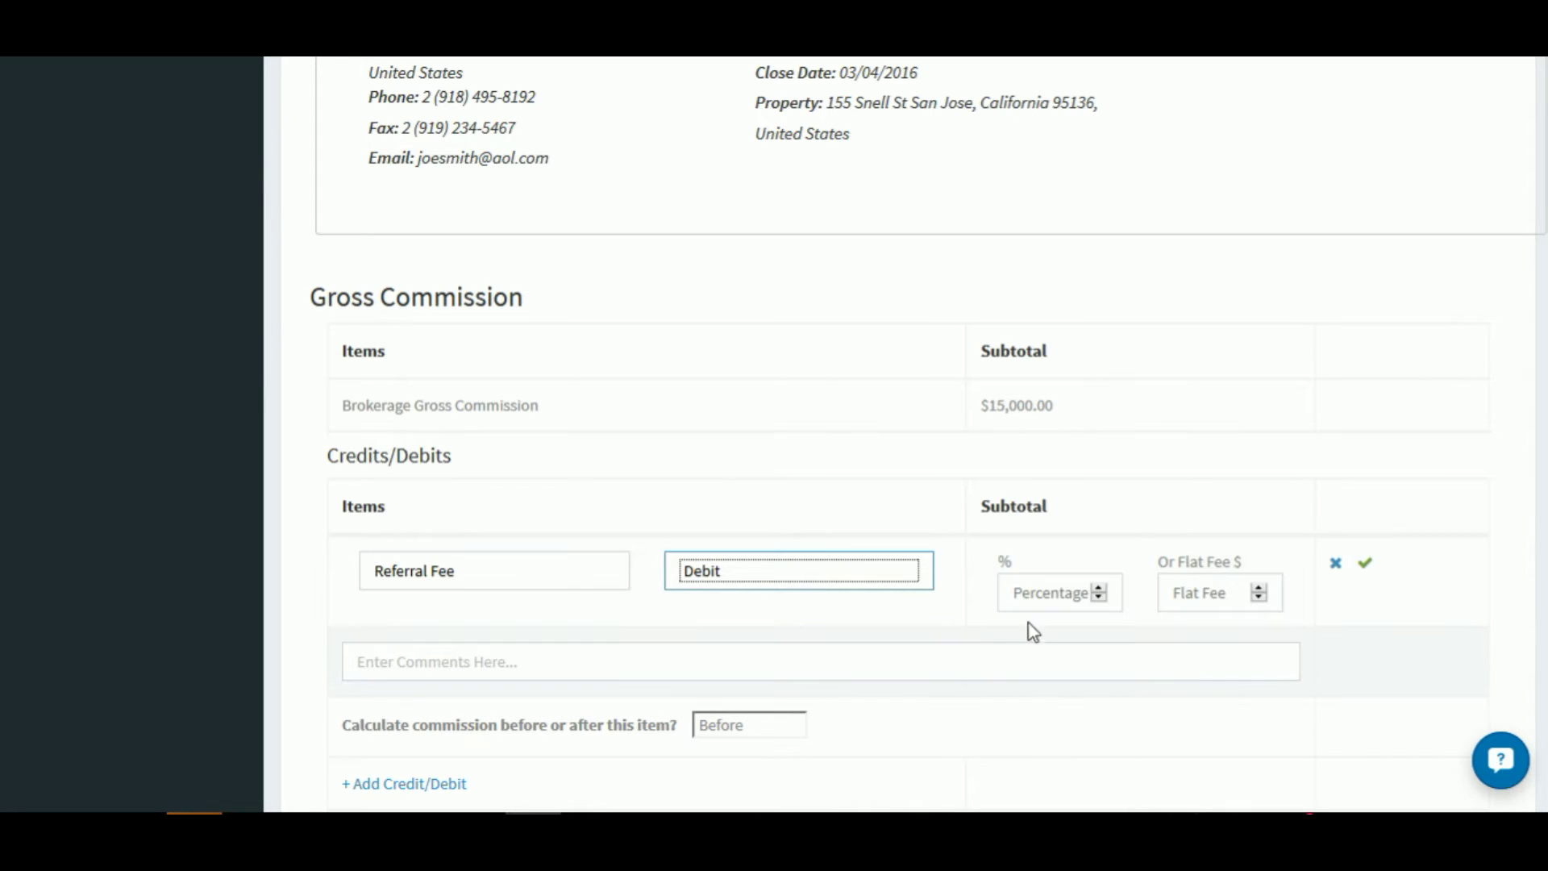
pyautogui.click(1044, 601)
pyautogui.write('25')
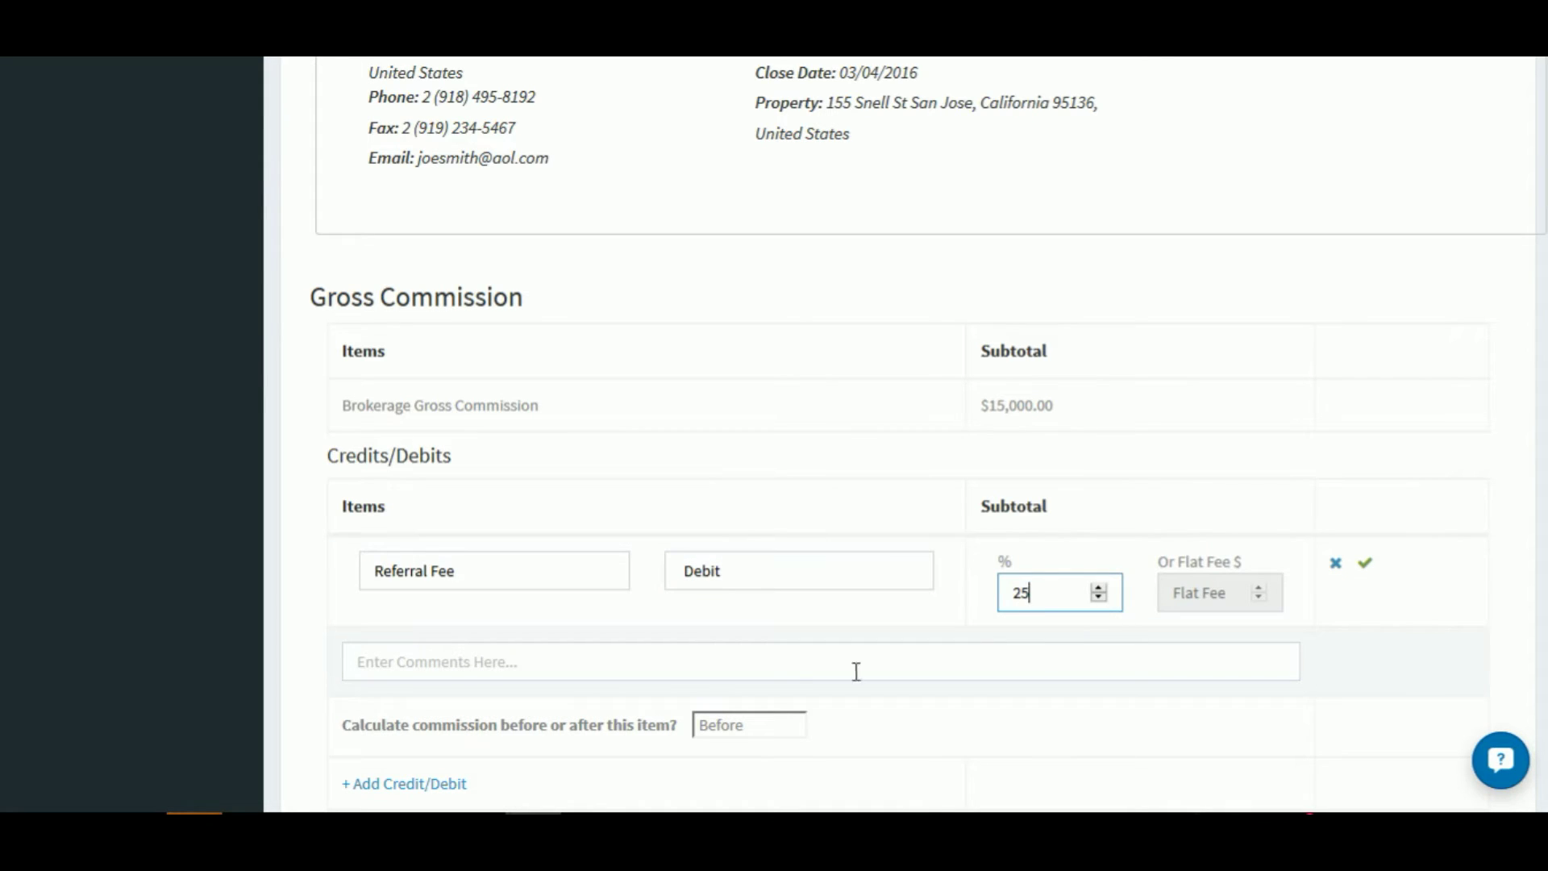
# Step: Comment 'Pay to Smith Realty - address, city, state, zip' and calculate commission After the fee
pyautogui.click(774, 661)
pyautogui.write('Pay to Smith ')
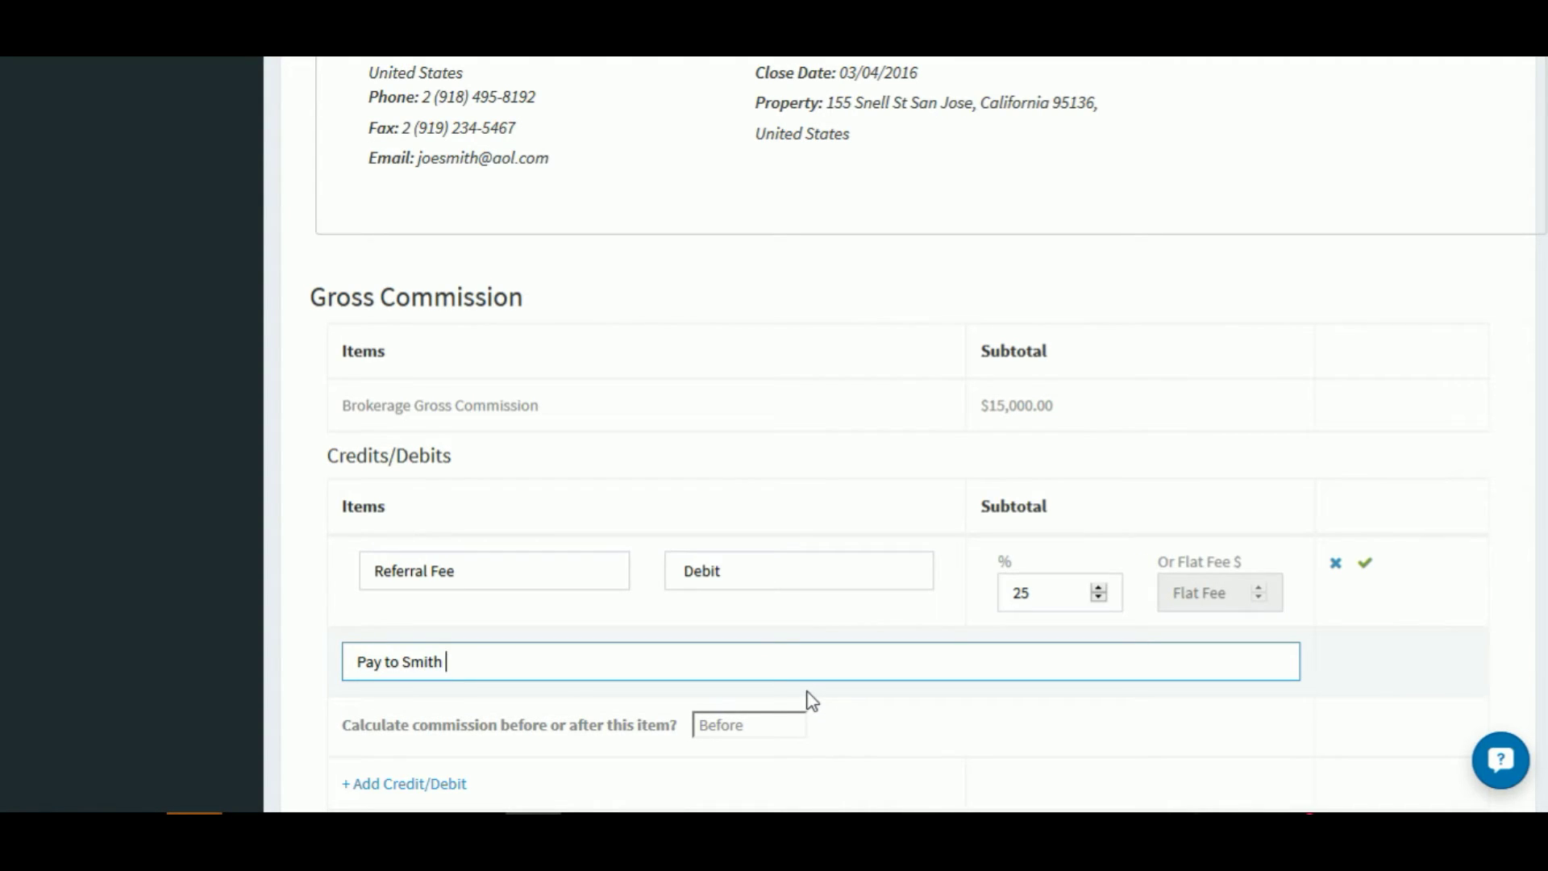
pyautogui.write('Realty - address, city, state, zip')
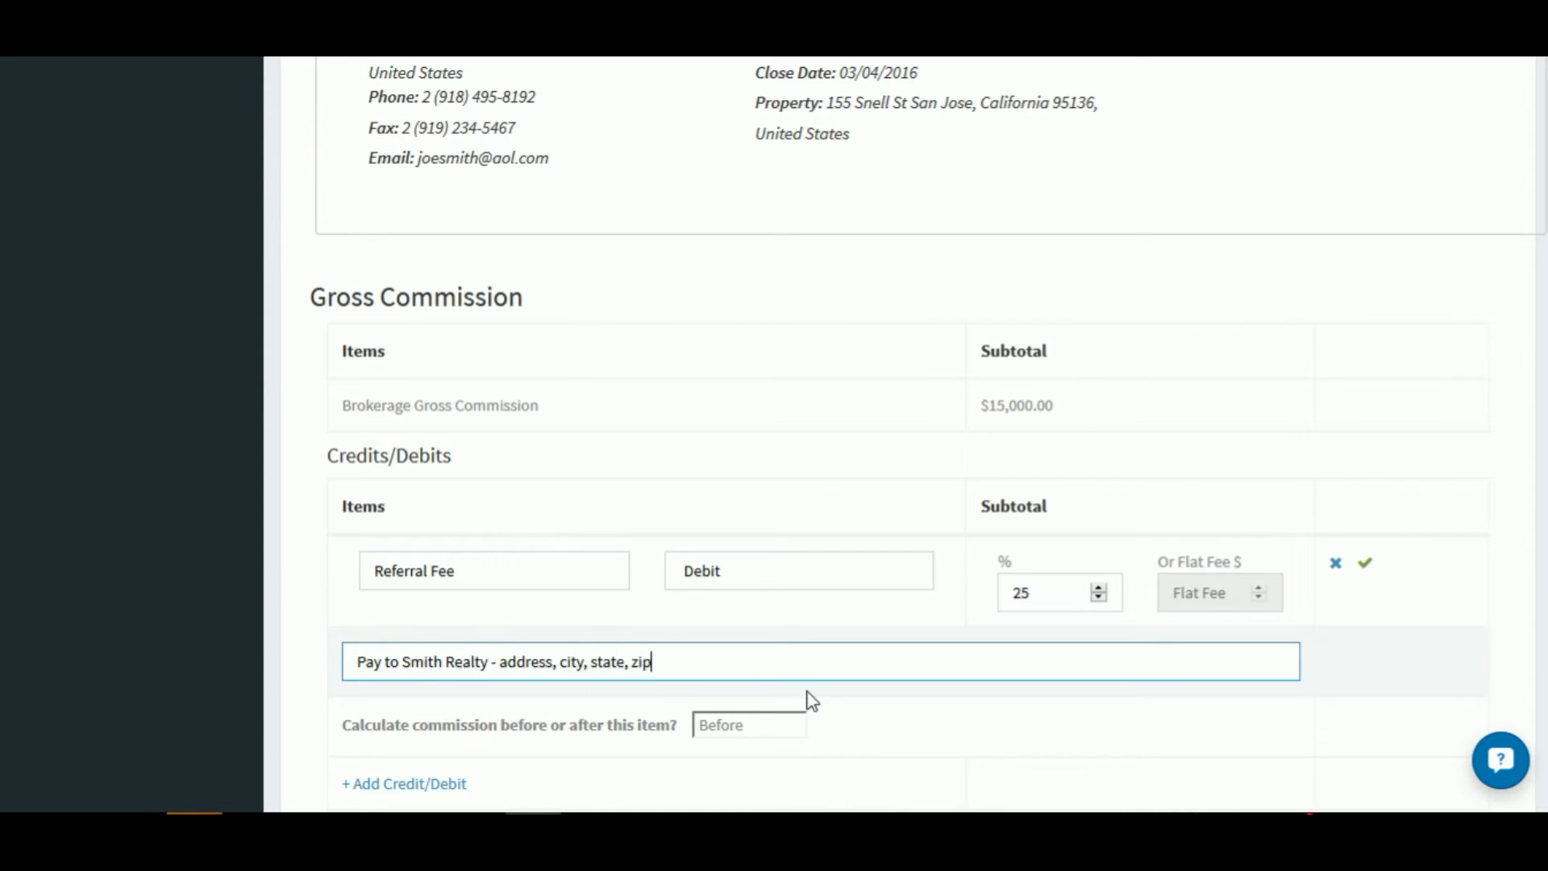
pyautogui.scroll(-2, 923, 681)
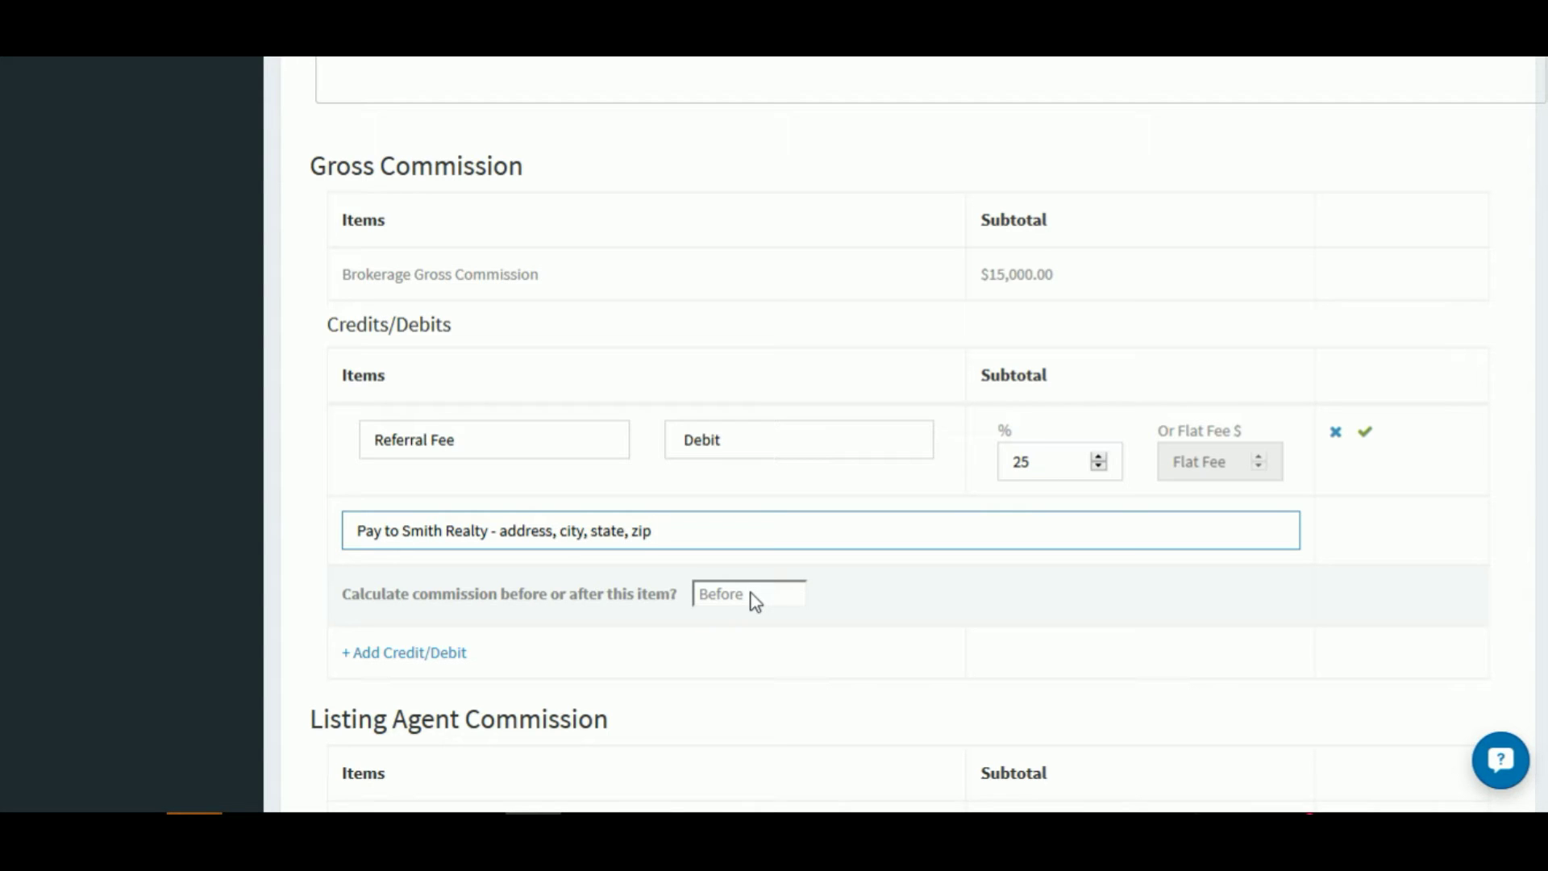
pyautogui.scroll(-2, 985, 637)
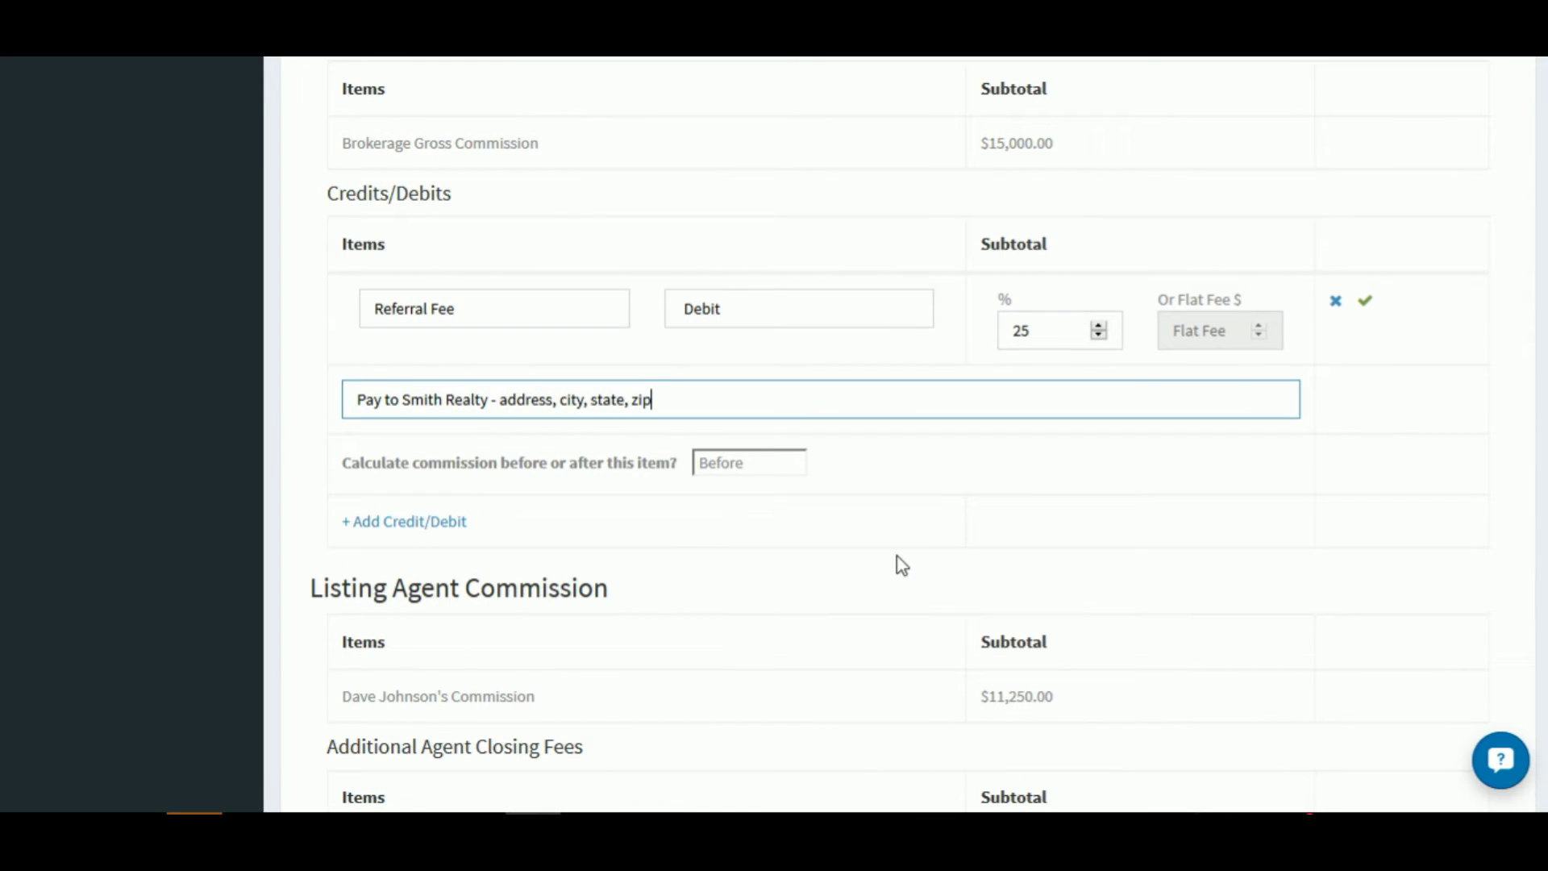
pyautogui.click(798, 466)
pyautogui.click(766, 516)
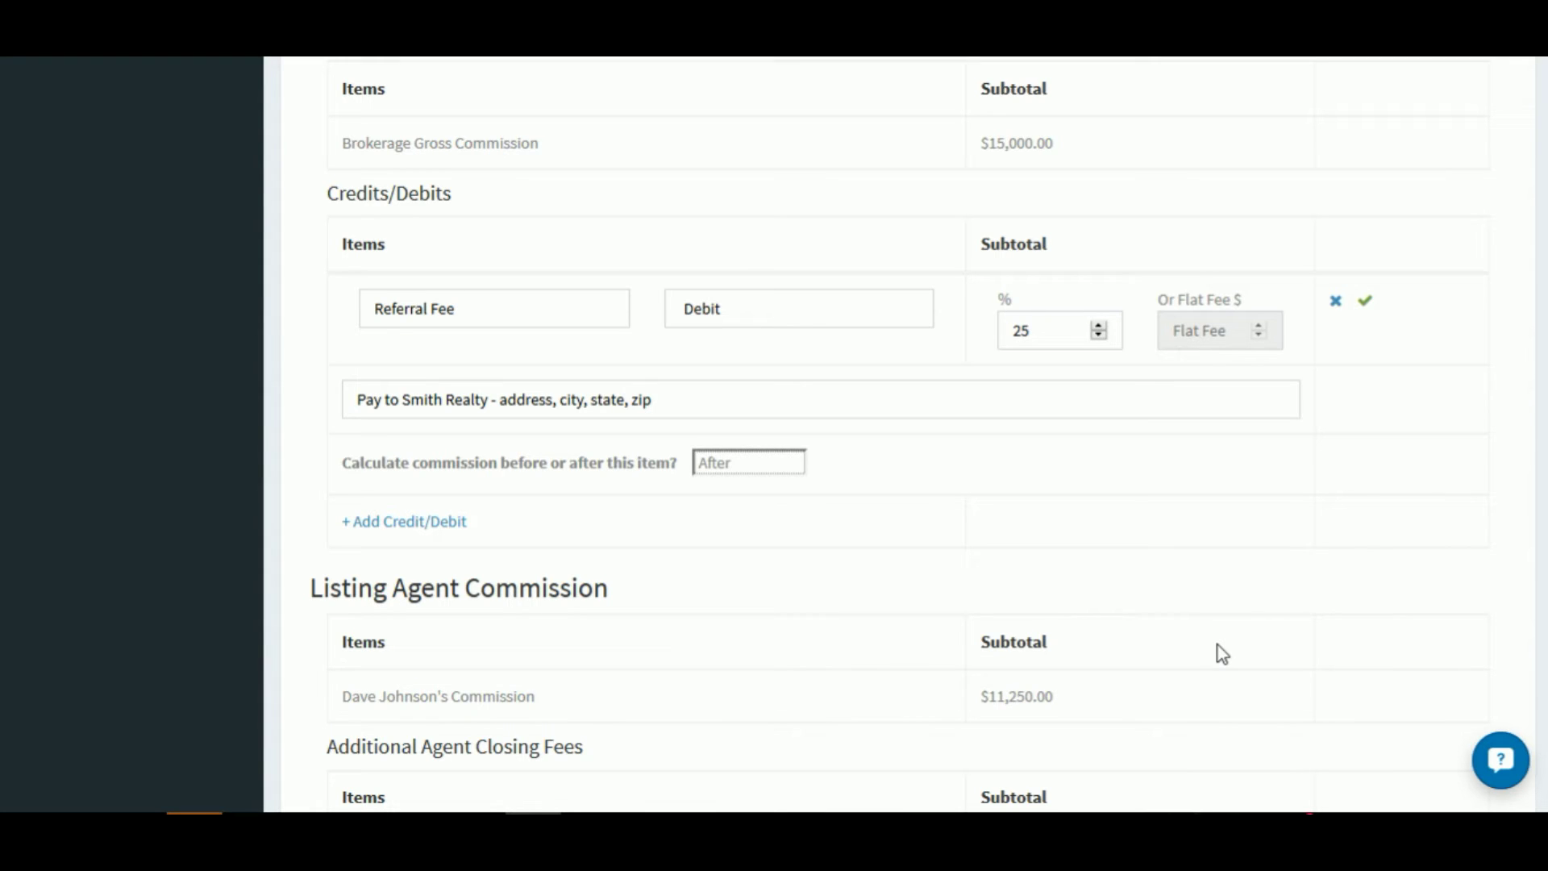
# Step: Save the Referral Fee debit, deducting $3,750.00 and lowering the listing agent commission to $8,437.50
pyautogui.click(1365, 305)
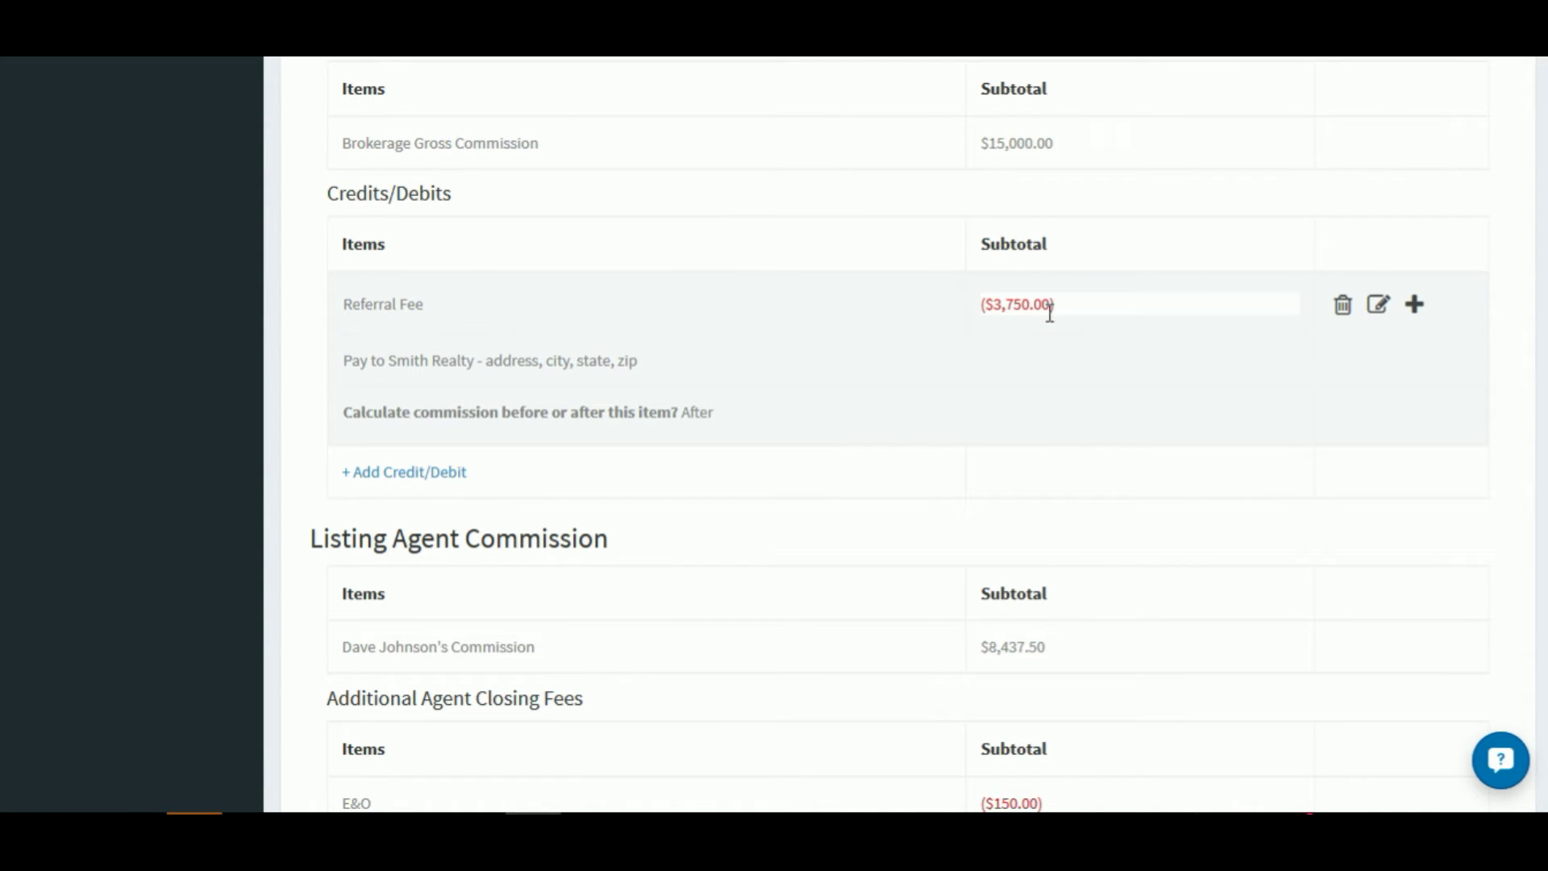
pyautogui.scroll(-2, 1188, 518)
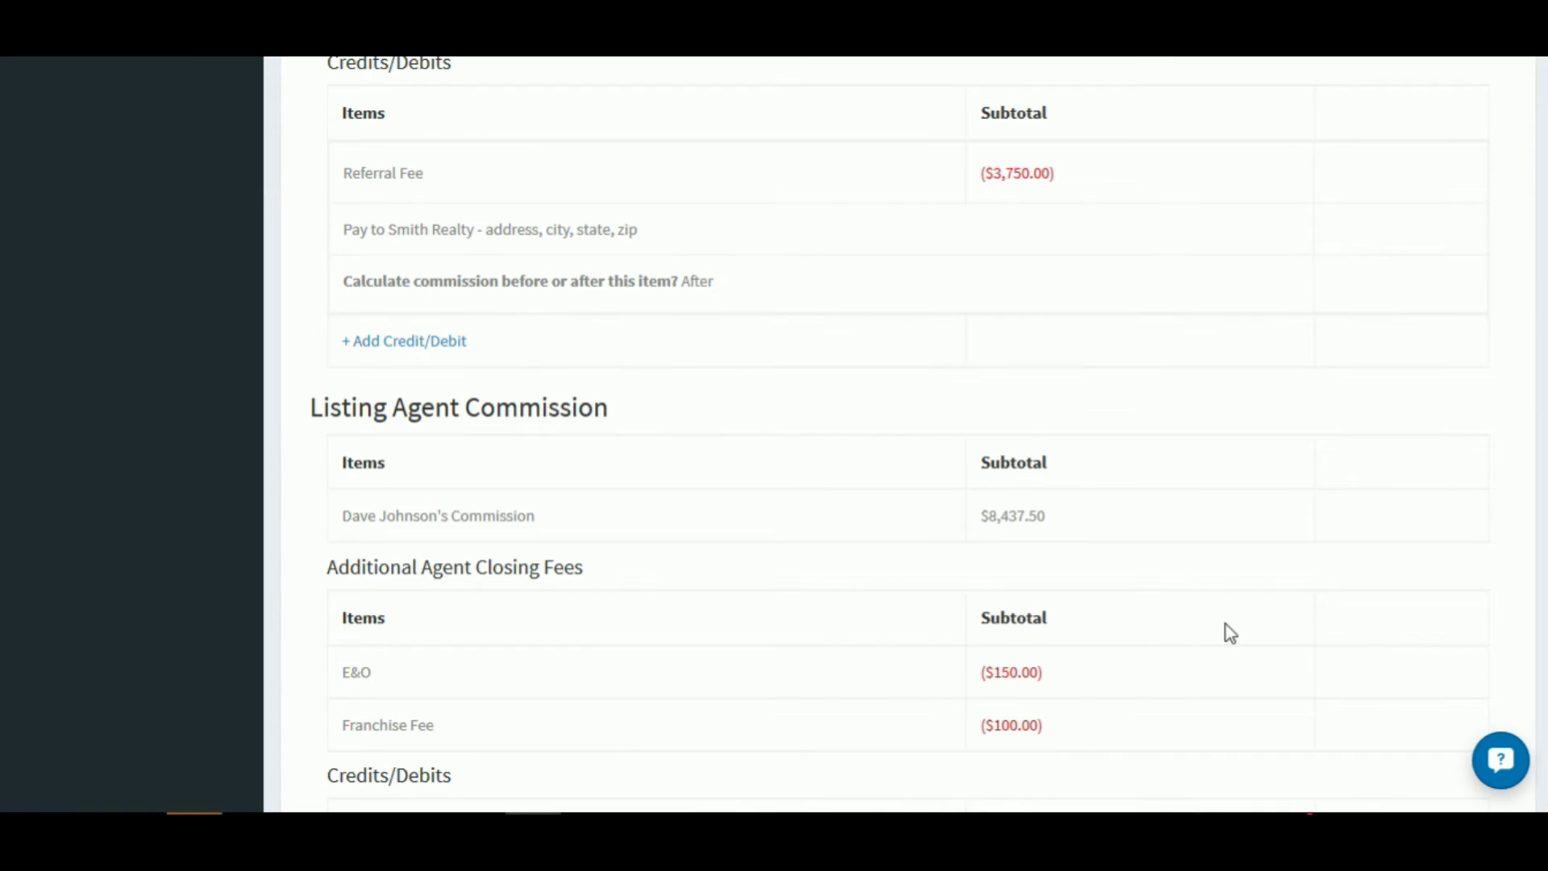
pyautogui.scroll(-3, 1156, 604)
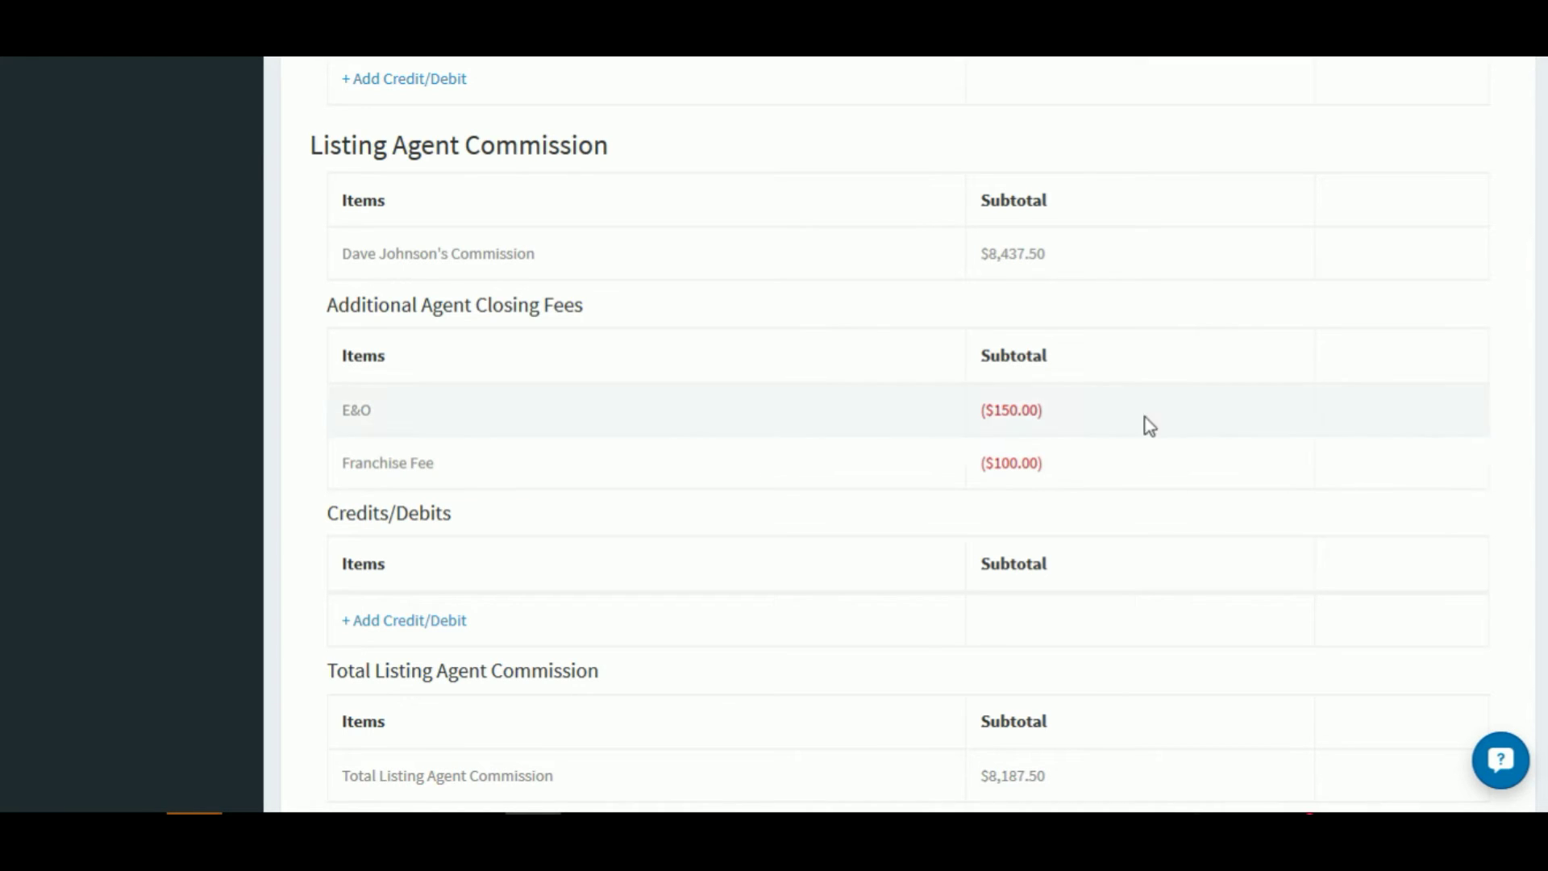
pyautogui.scroll(-2, 739, 514)
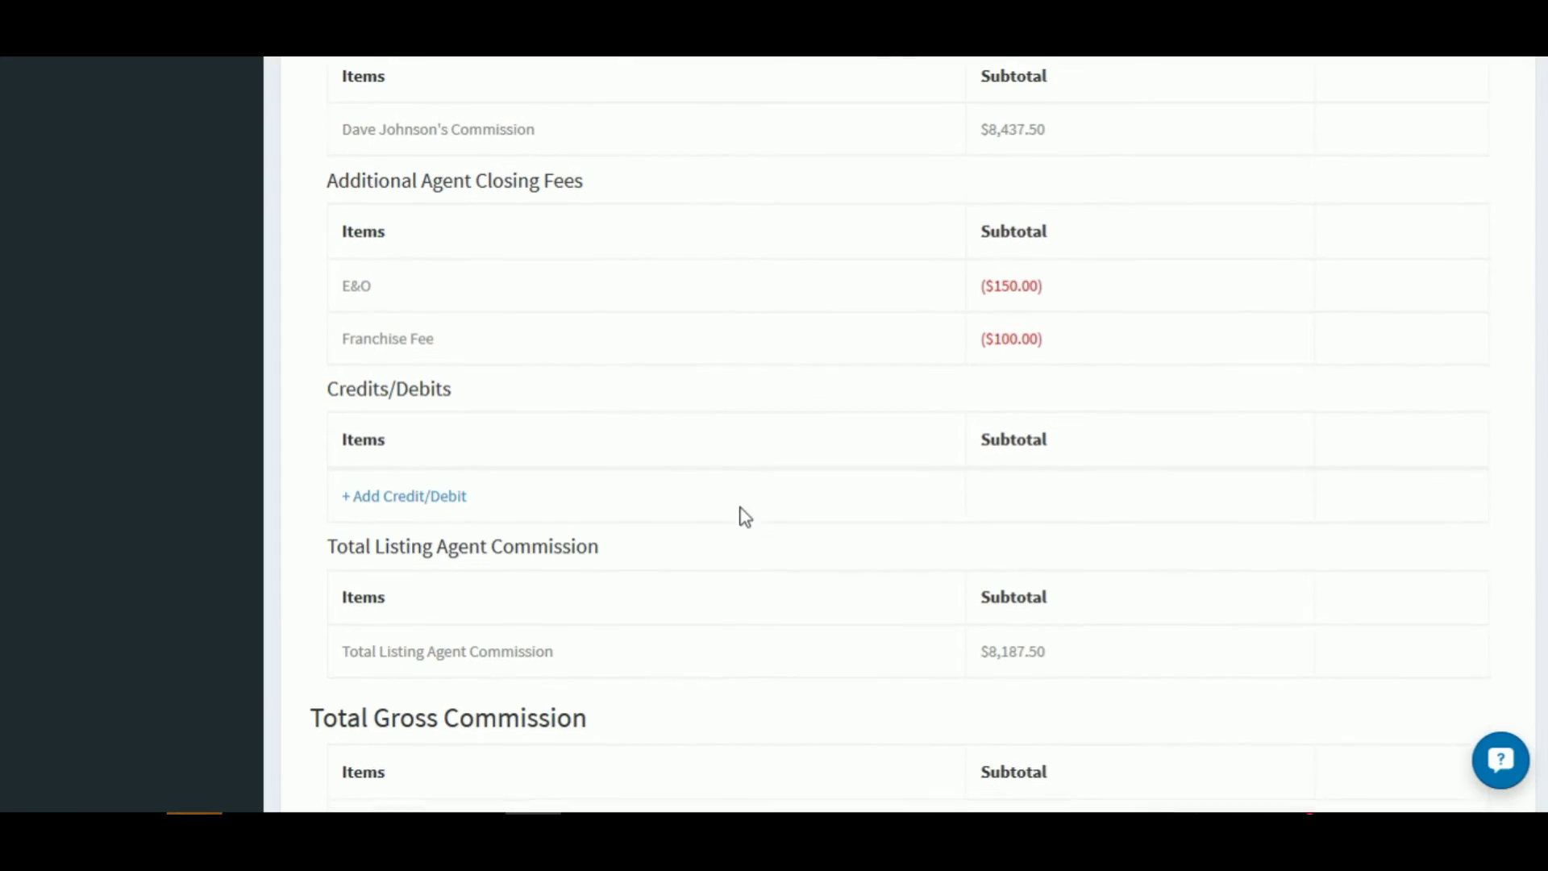
pyautogui.click(436, 489)
# Step: Enter a Termite Inspector entry as a Debit with a 500 flat fee
pyautogui.click(526, 498)
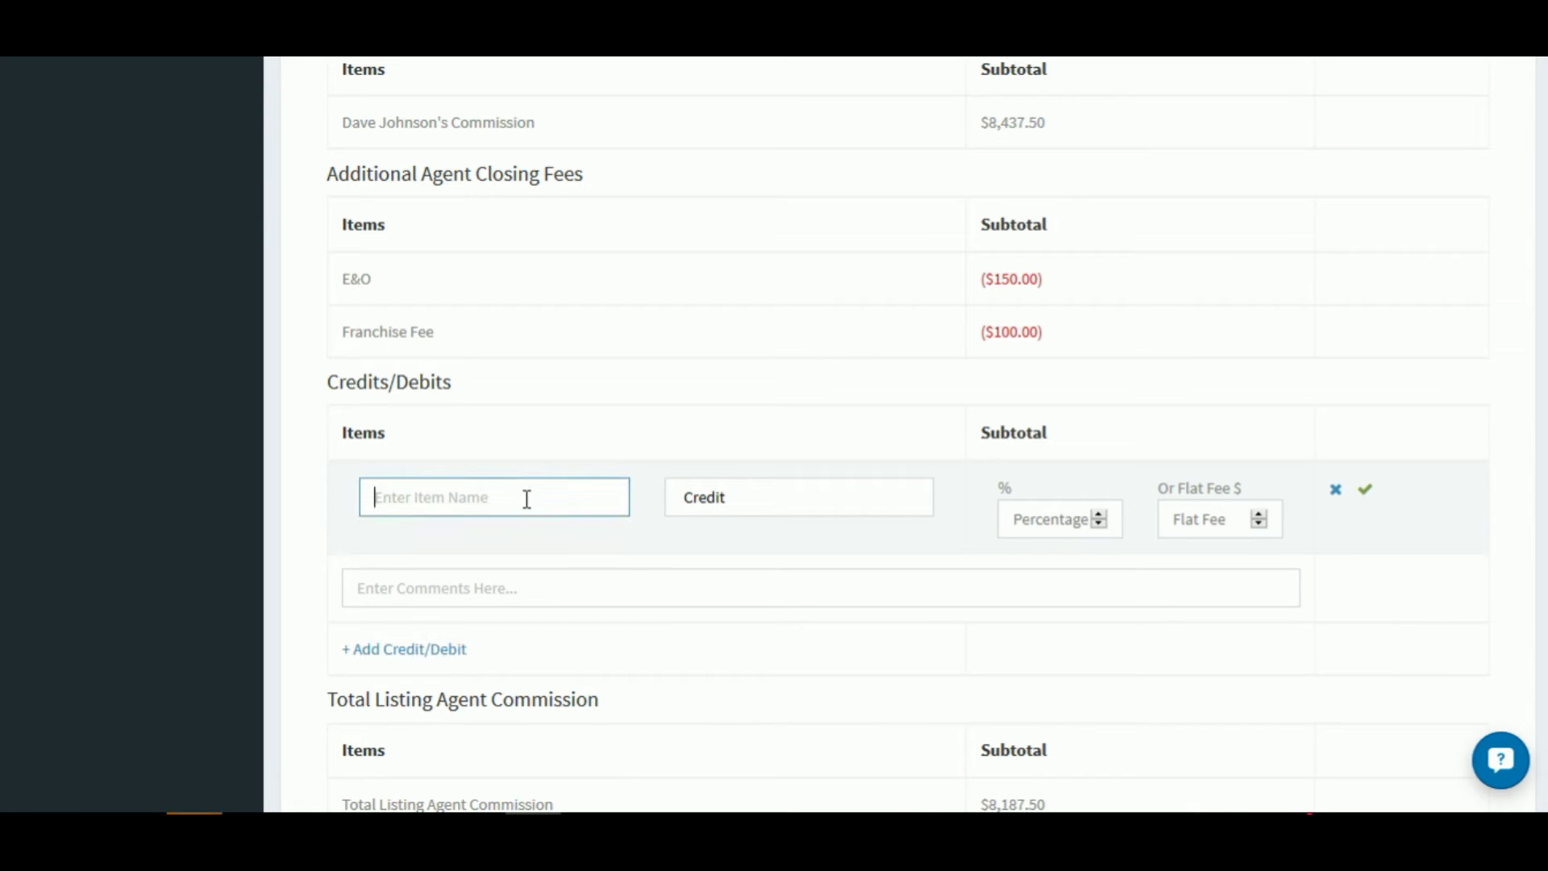
pyautogui.write('Termite Inspector')
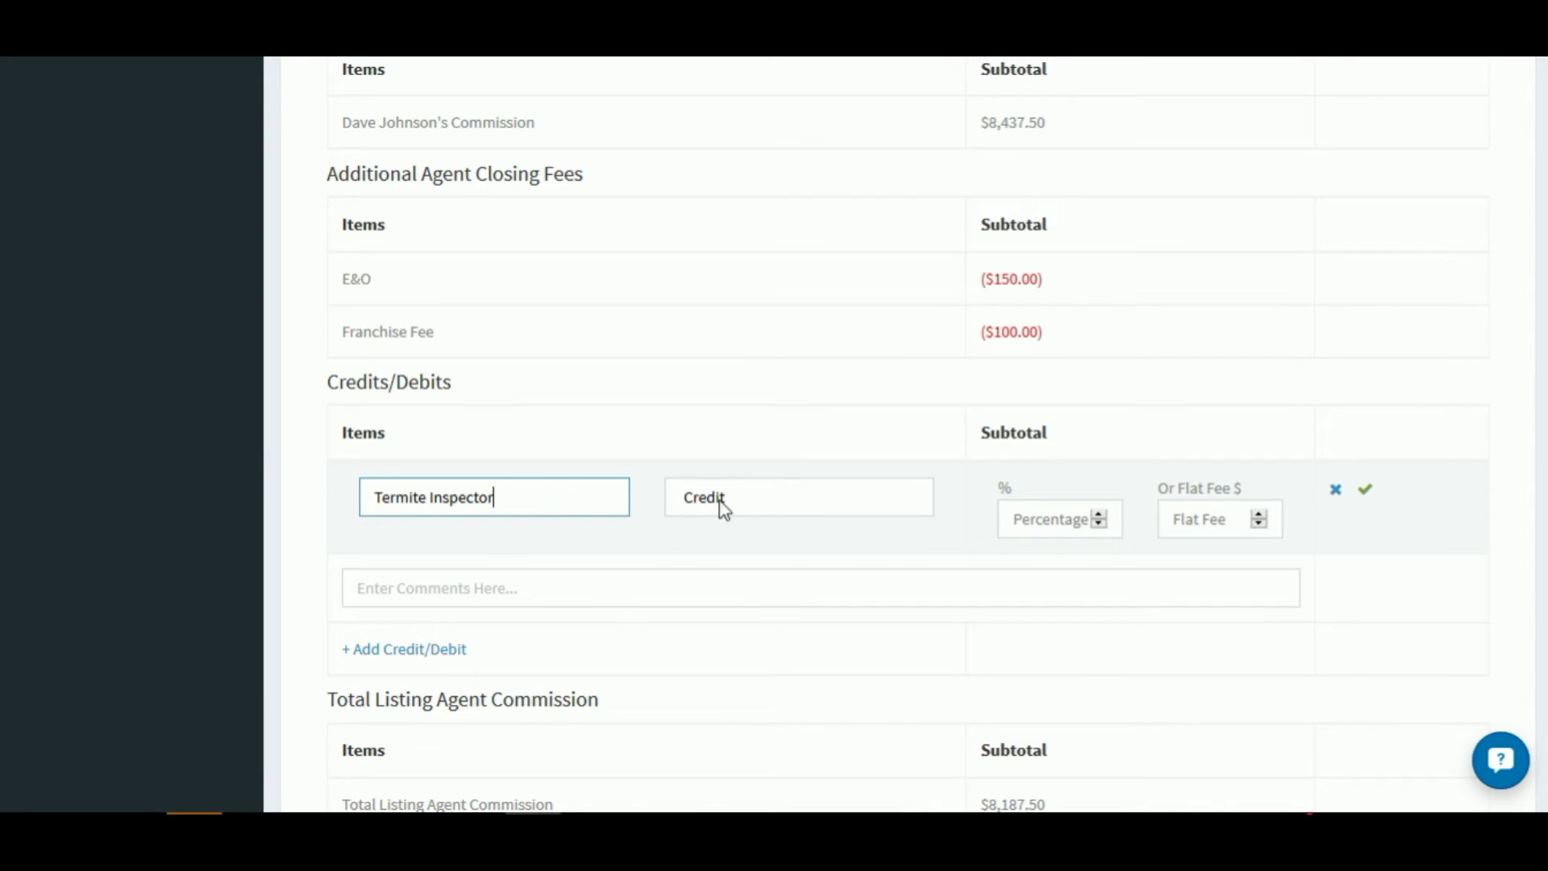
pyautogui.click(763, 504)
pyautogui.click(763, 525)
pyautogui.click(937, 539)
pyautogui.click(814, 504)
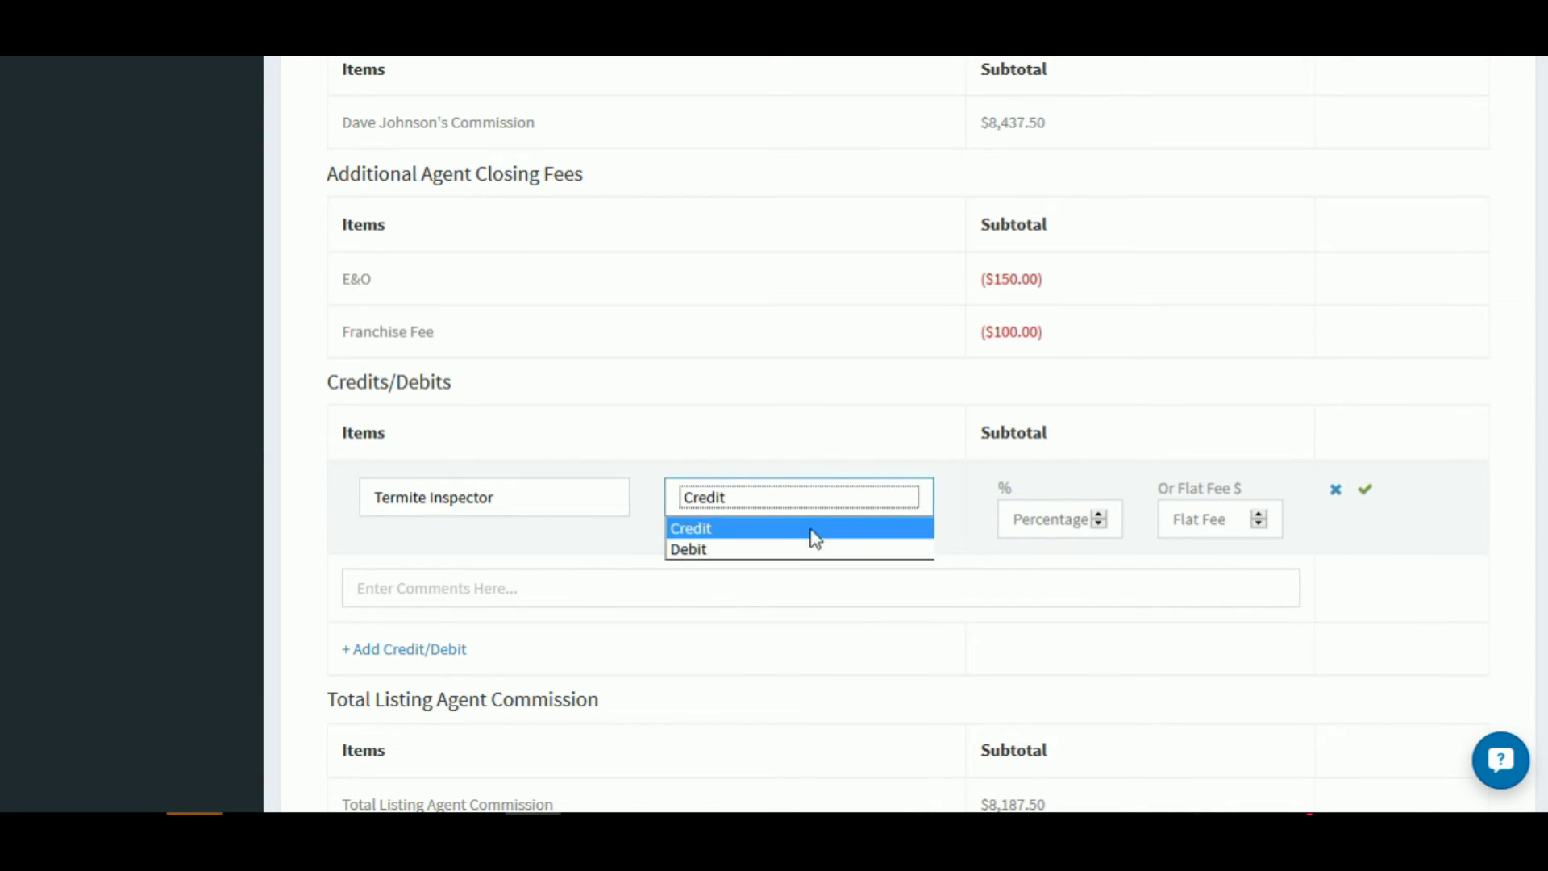
pyautogui.click(839, 546)
pyautogui.click(1220, 520)
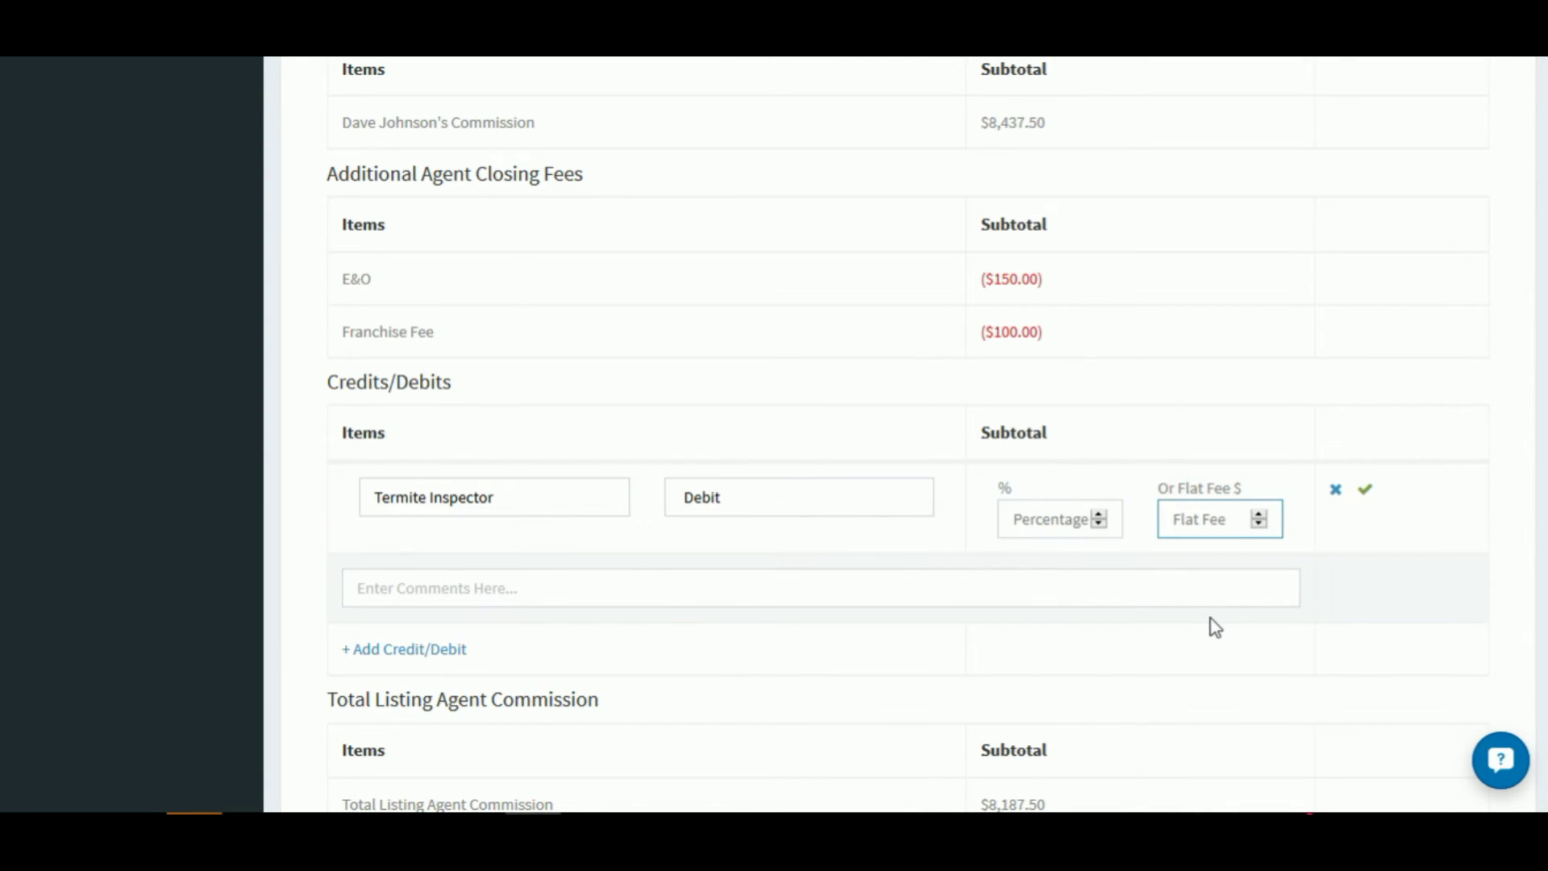
pyautogui.write('500')
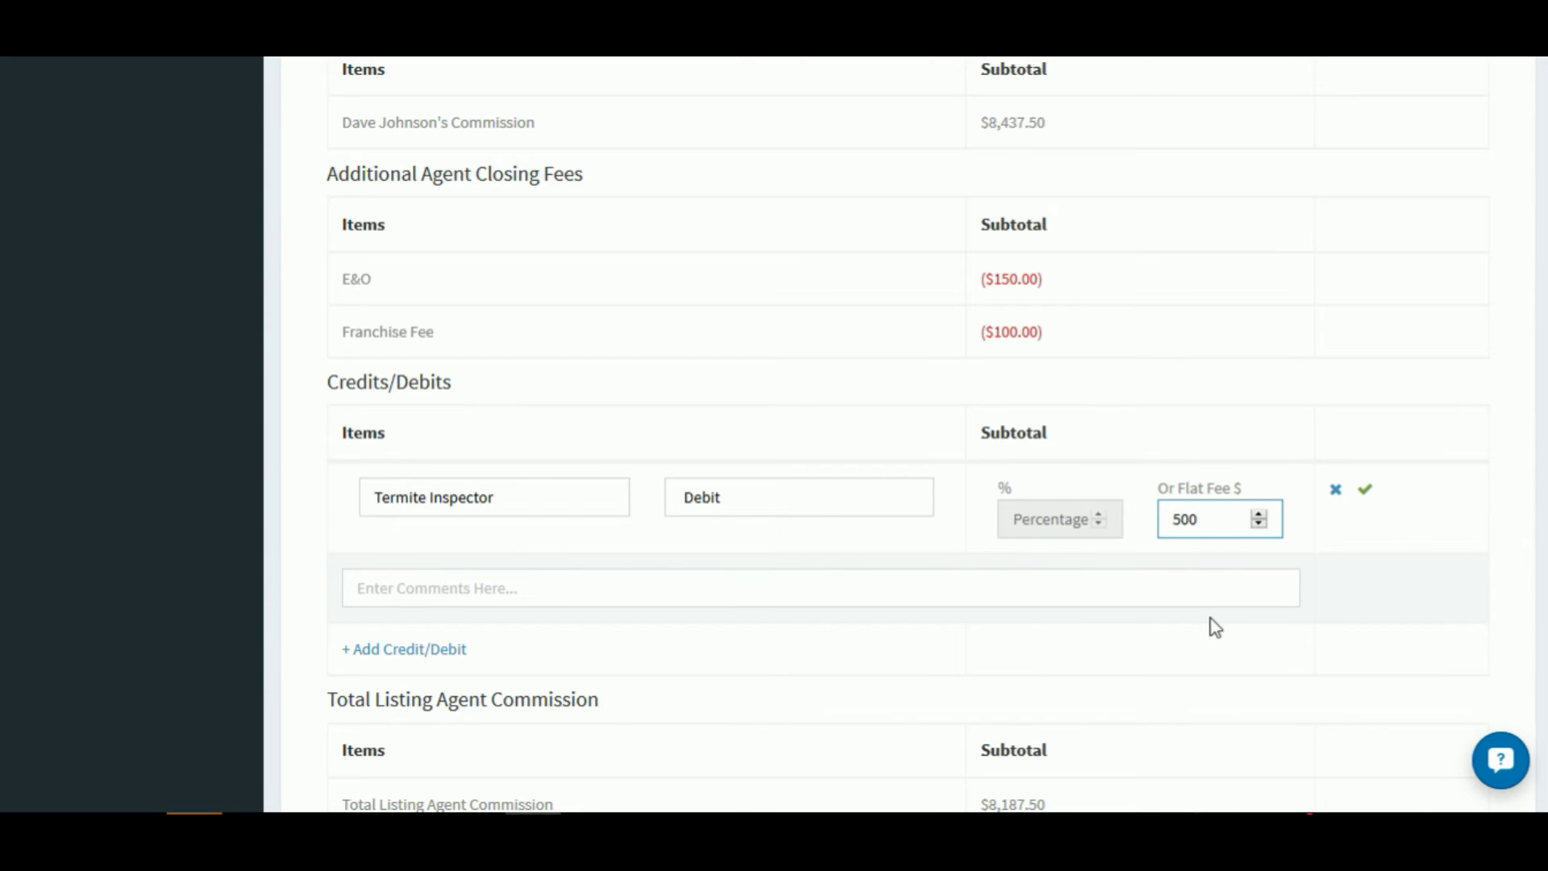
# Step: Add the comment 'Pay to Termite Co, address, city, state, zip' and save the entry
pyautogui.click(656, 590)
pyautogui.write('Pay to T')
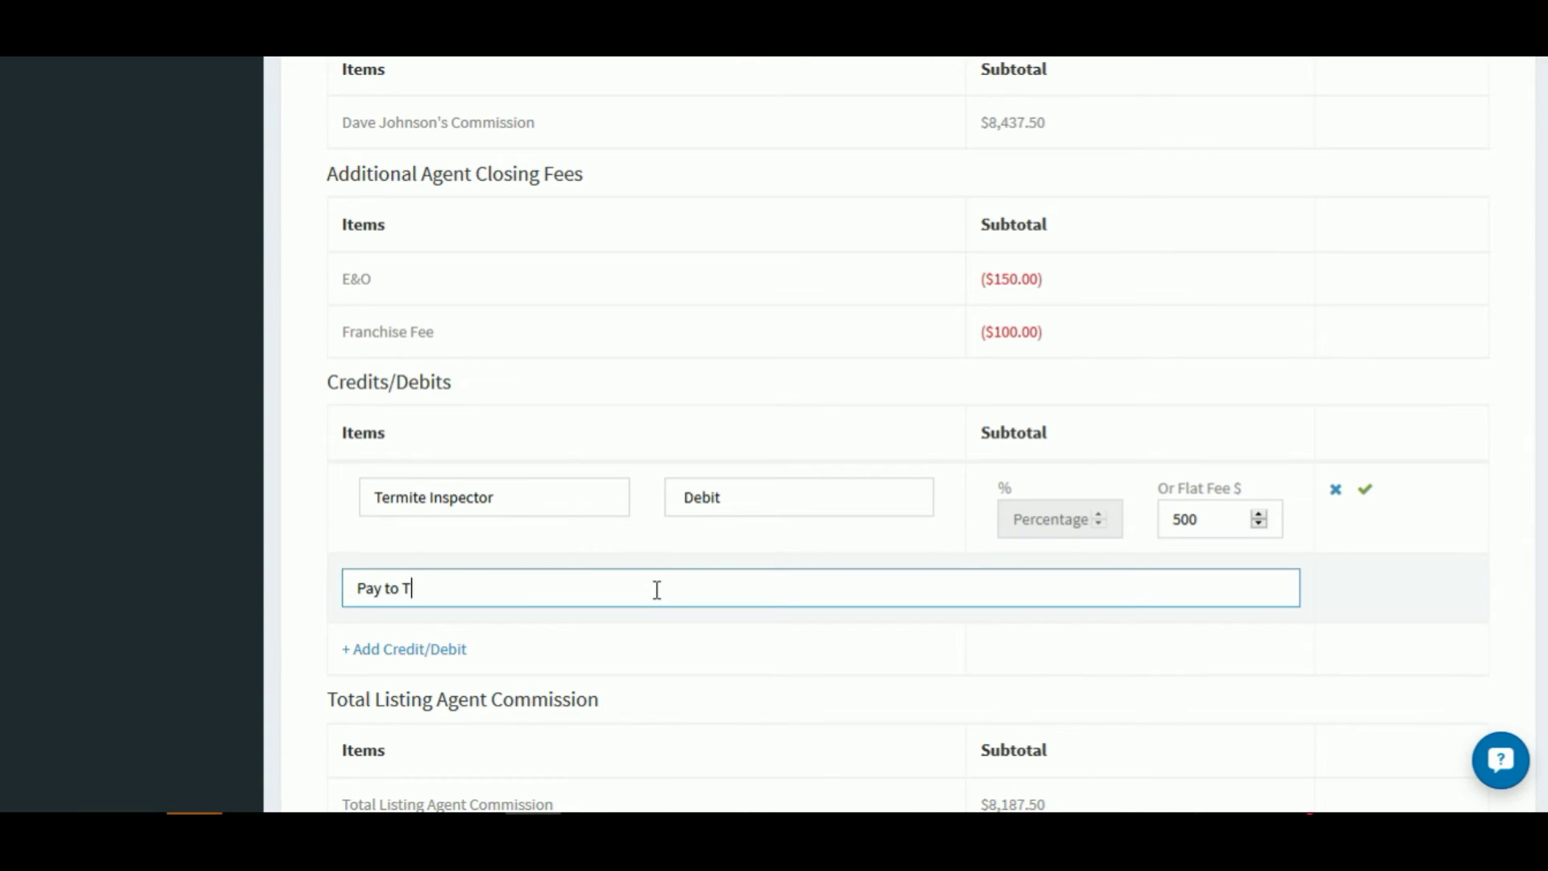
pyautogui.write('ermite Co, address, city, state, zip')
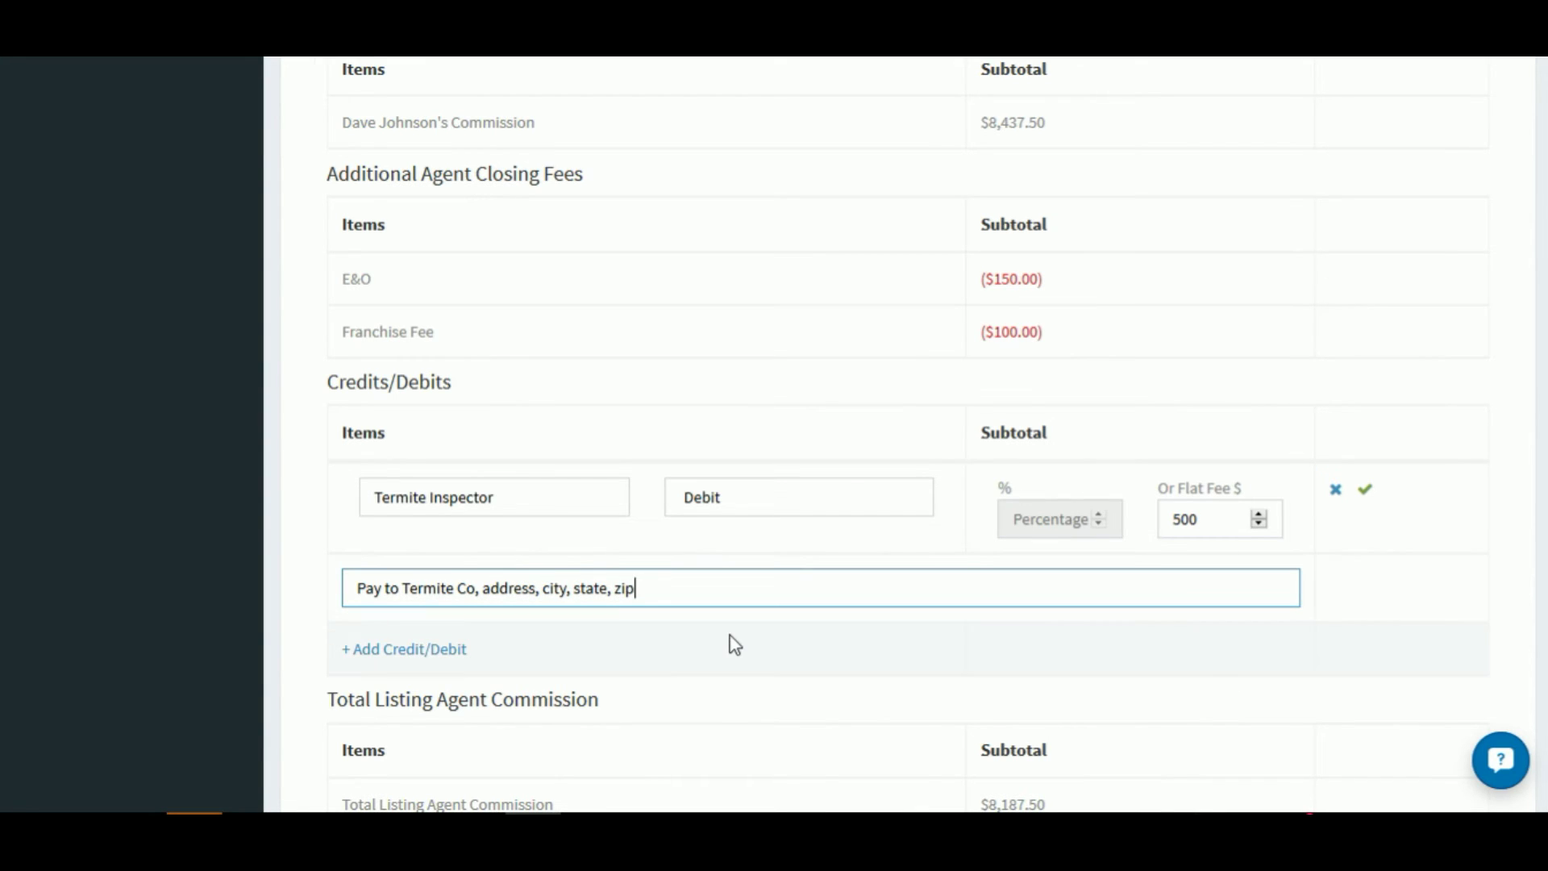
pyautogui.click(1365, 491)
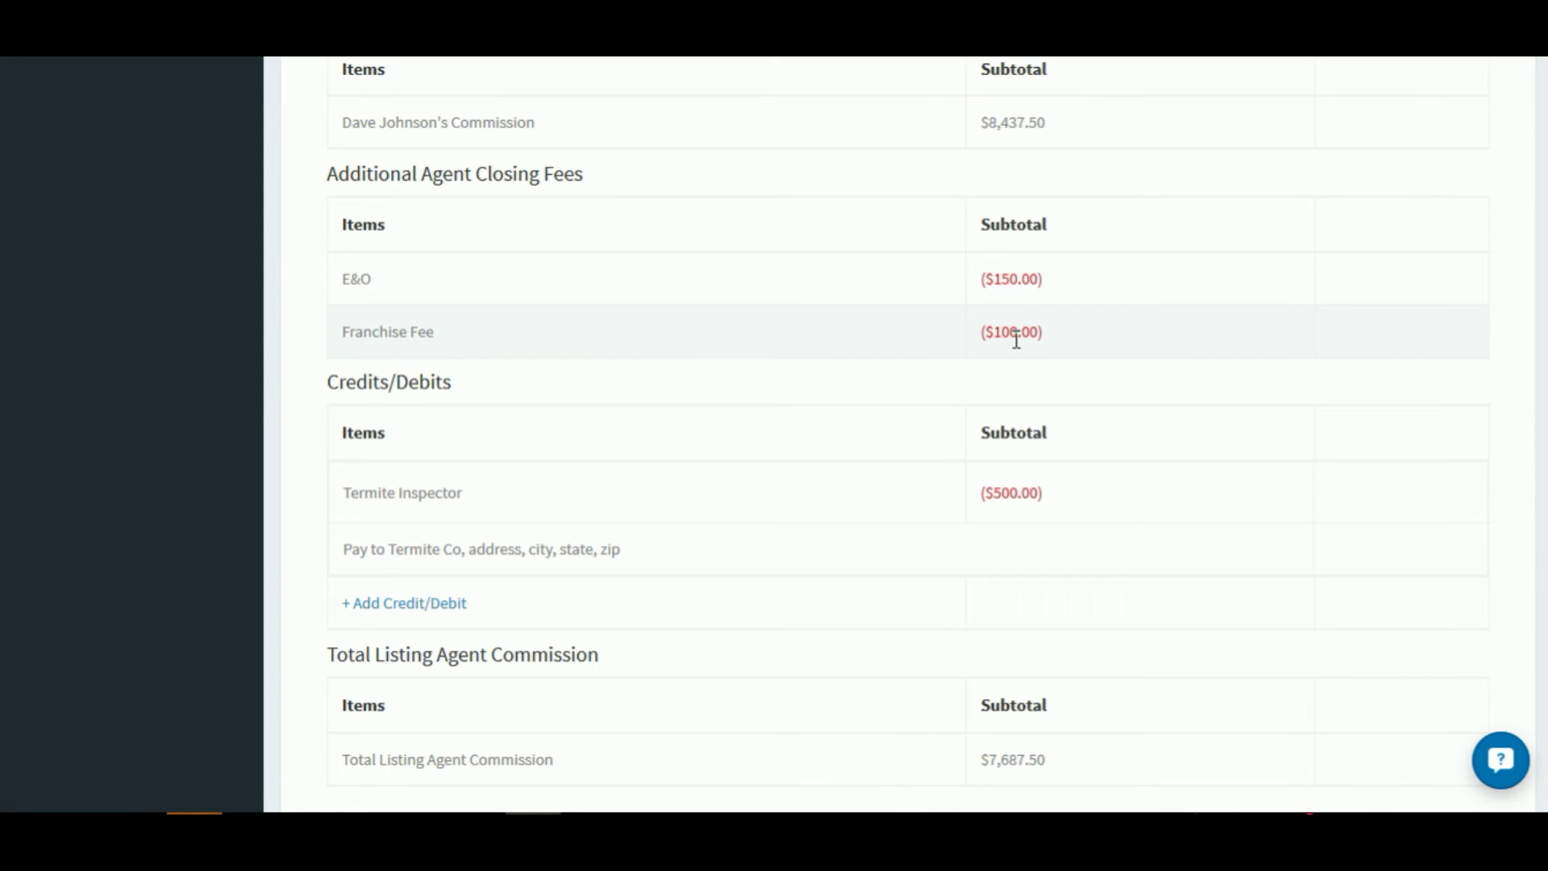
# Step: Review the totals: $10,750.00 gross, $3,062.50 net to brokerage, $7,687.50 net to agent
pyautogui.moveTo(1022, 501)
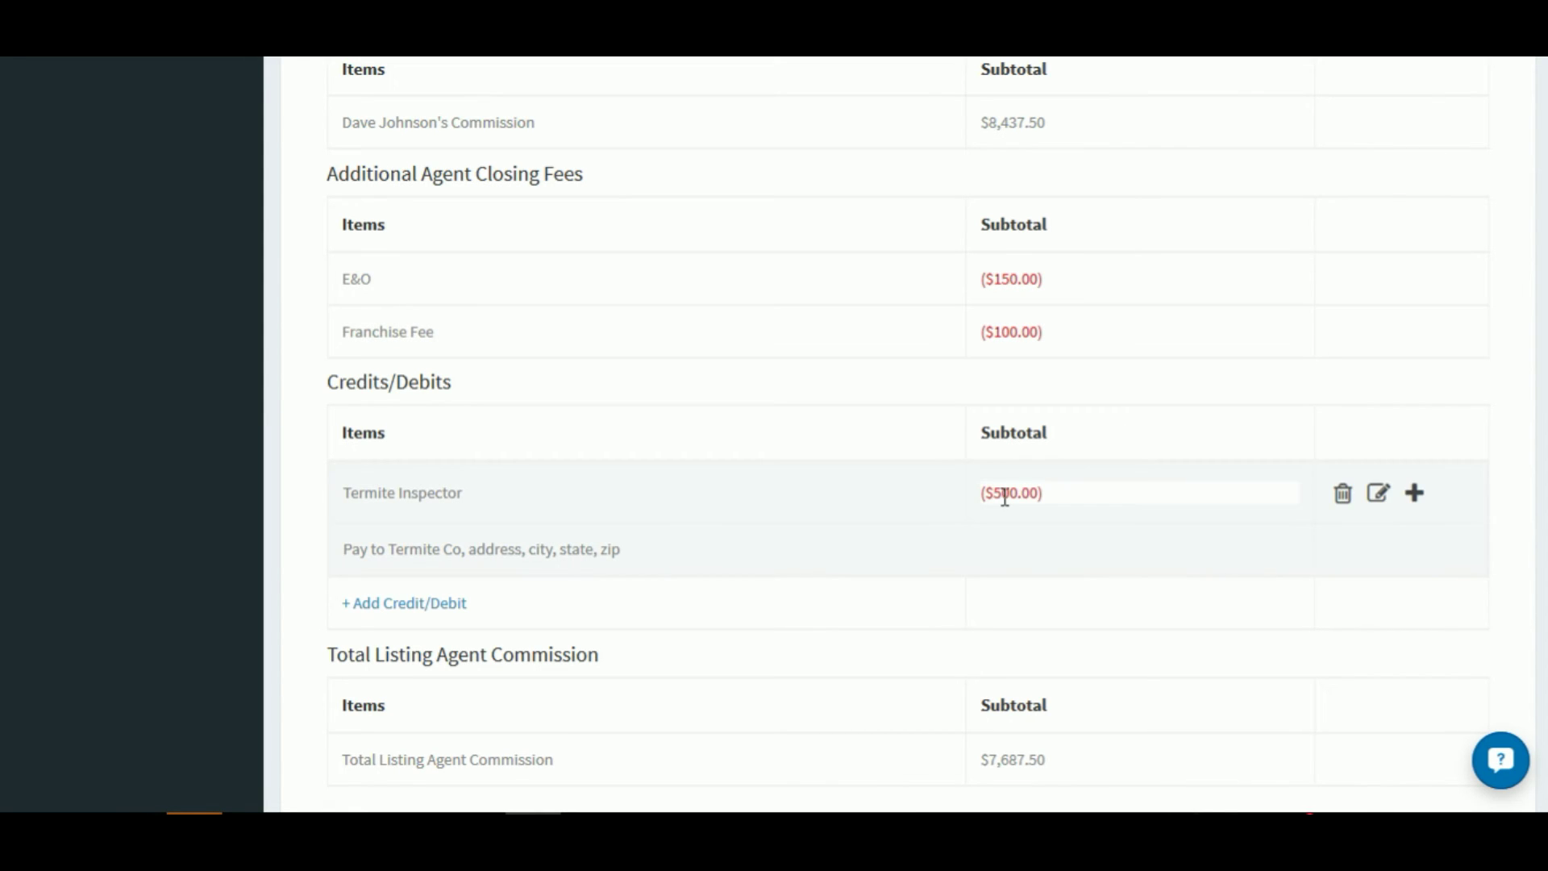
pyautogui.scroll(-5, 1096, 625)
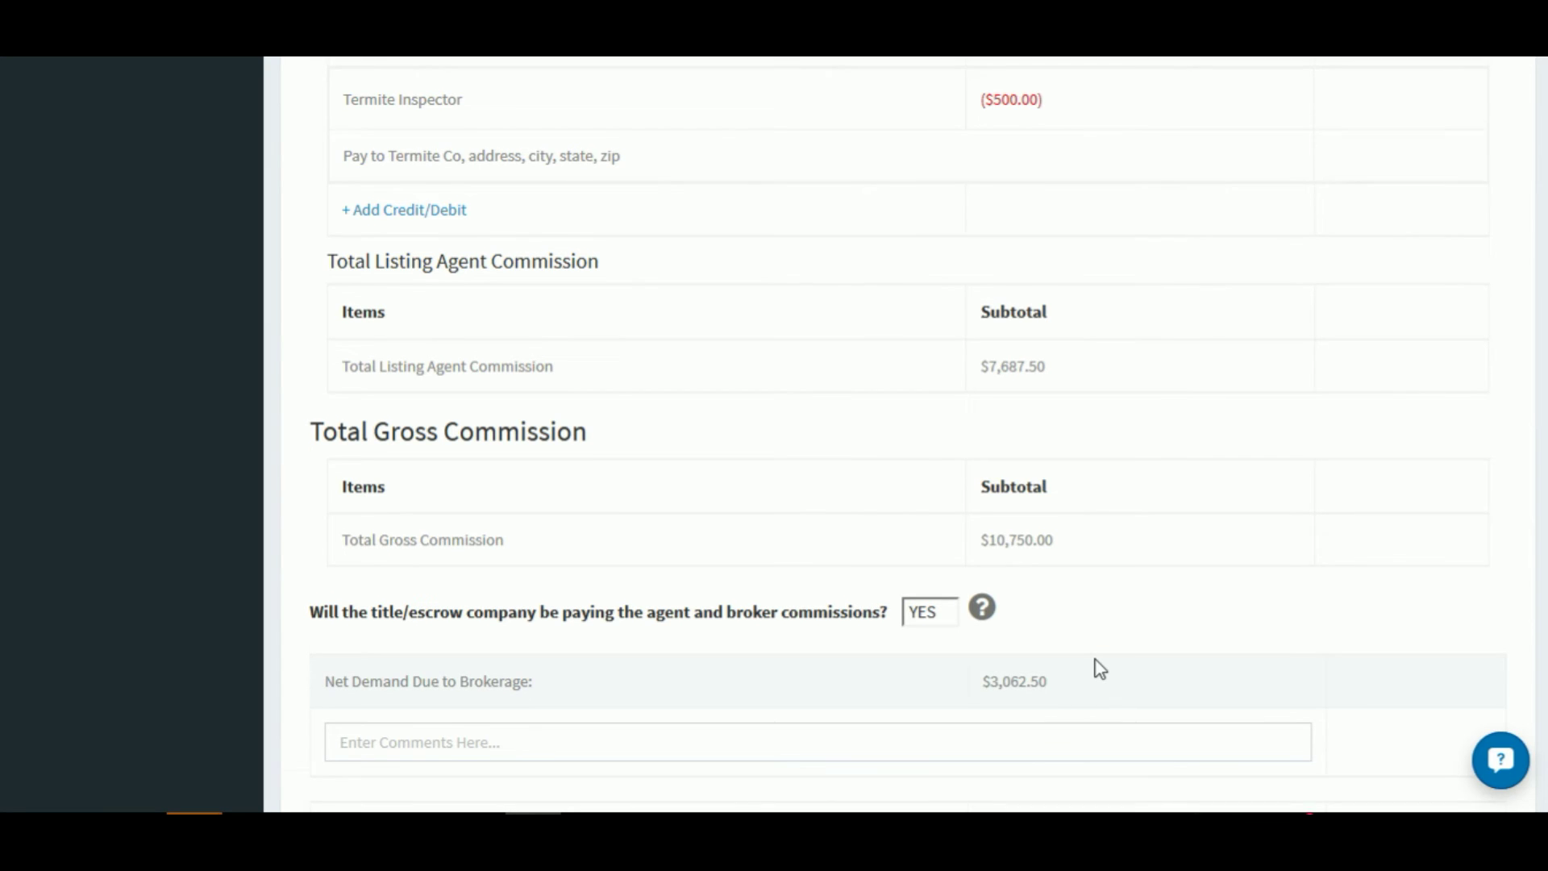
pyautogui.scroll(-3, 1096, 665)
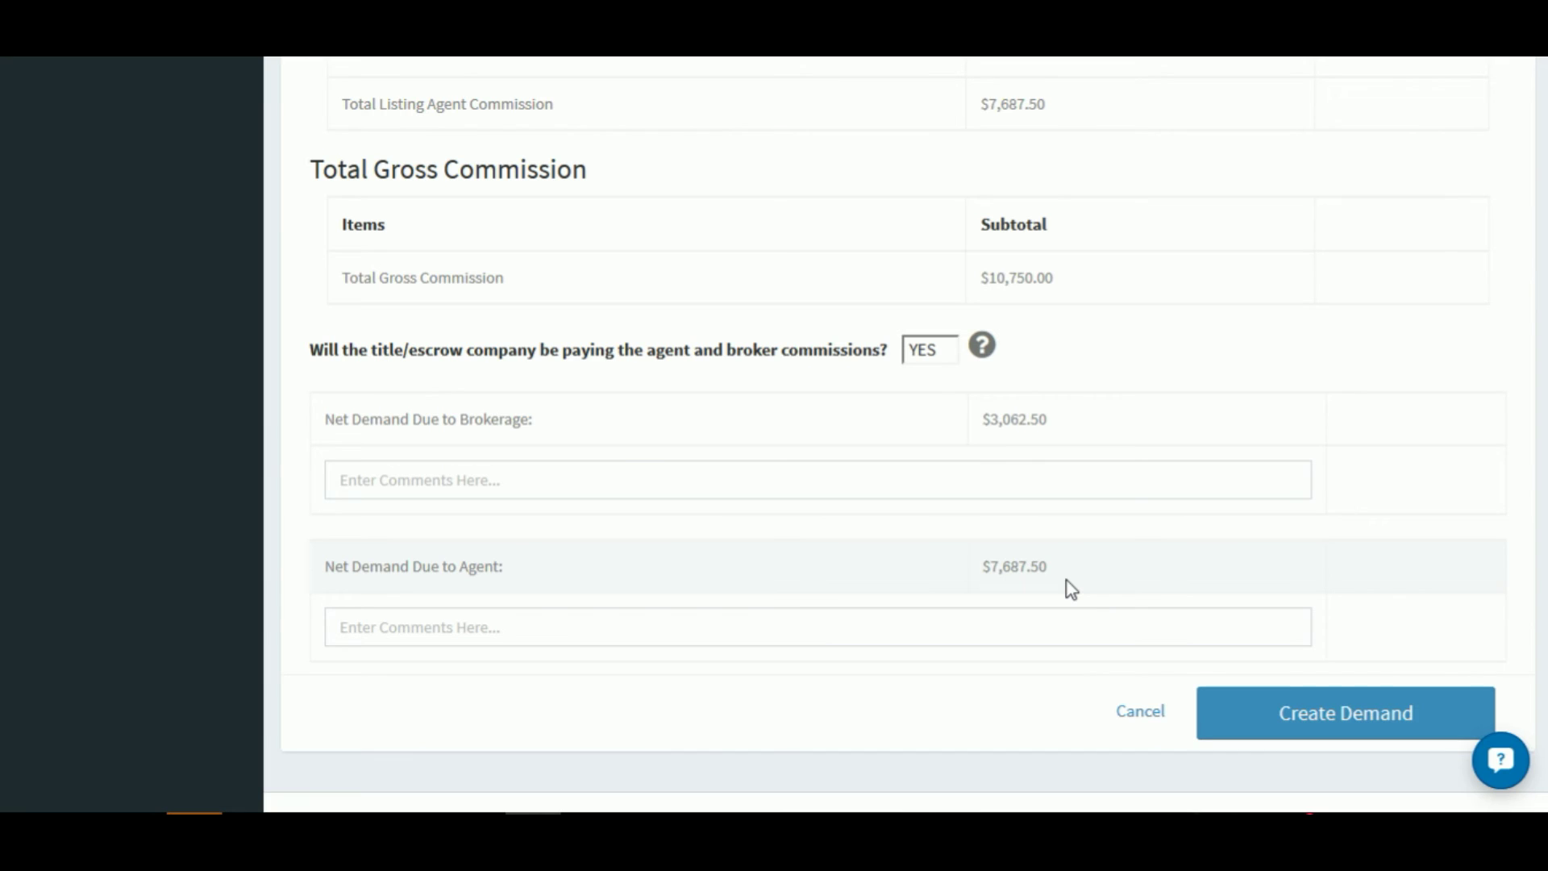
pyautogui.click(622, 479)
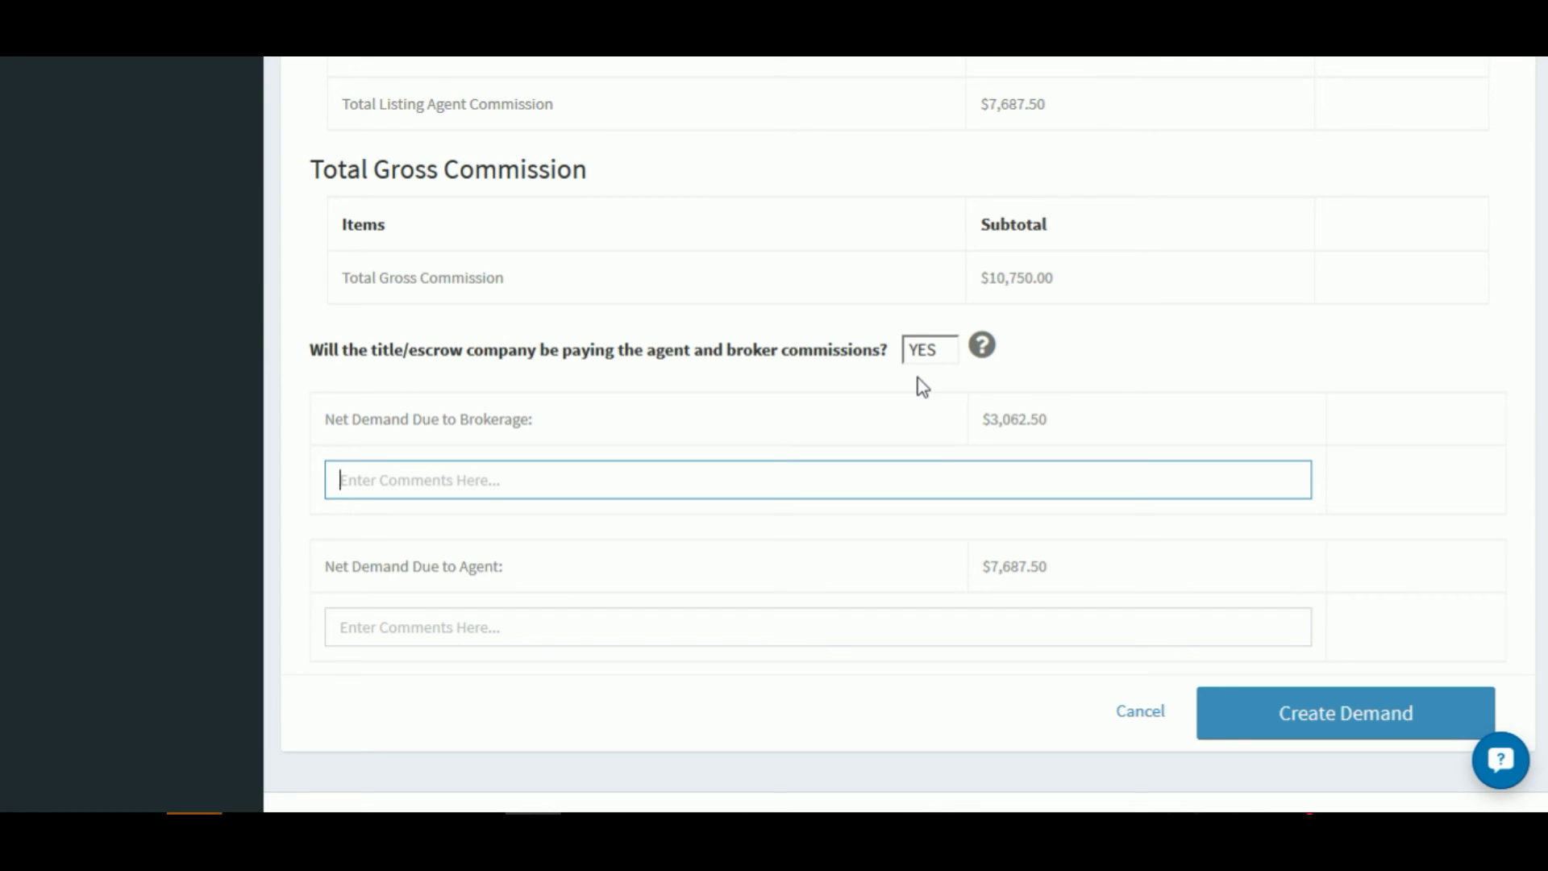
pyautogui.click(928, 351)
pyautogui.click(940, 399)
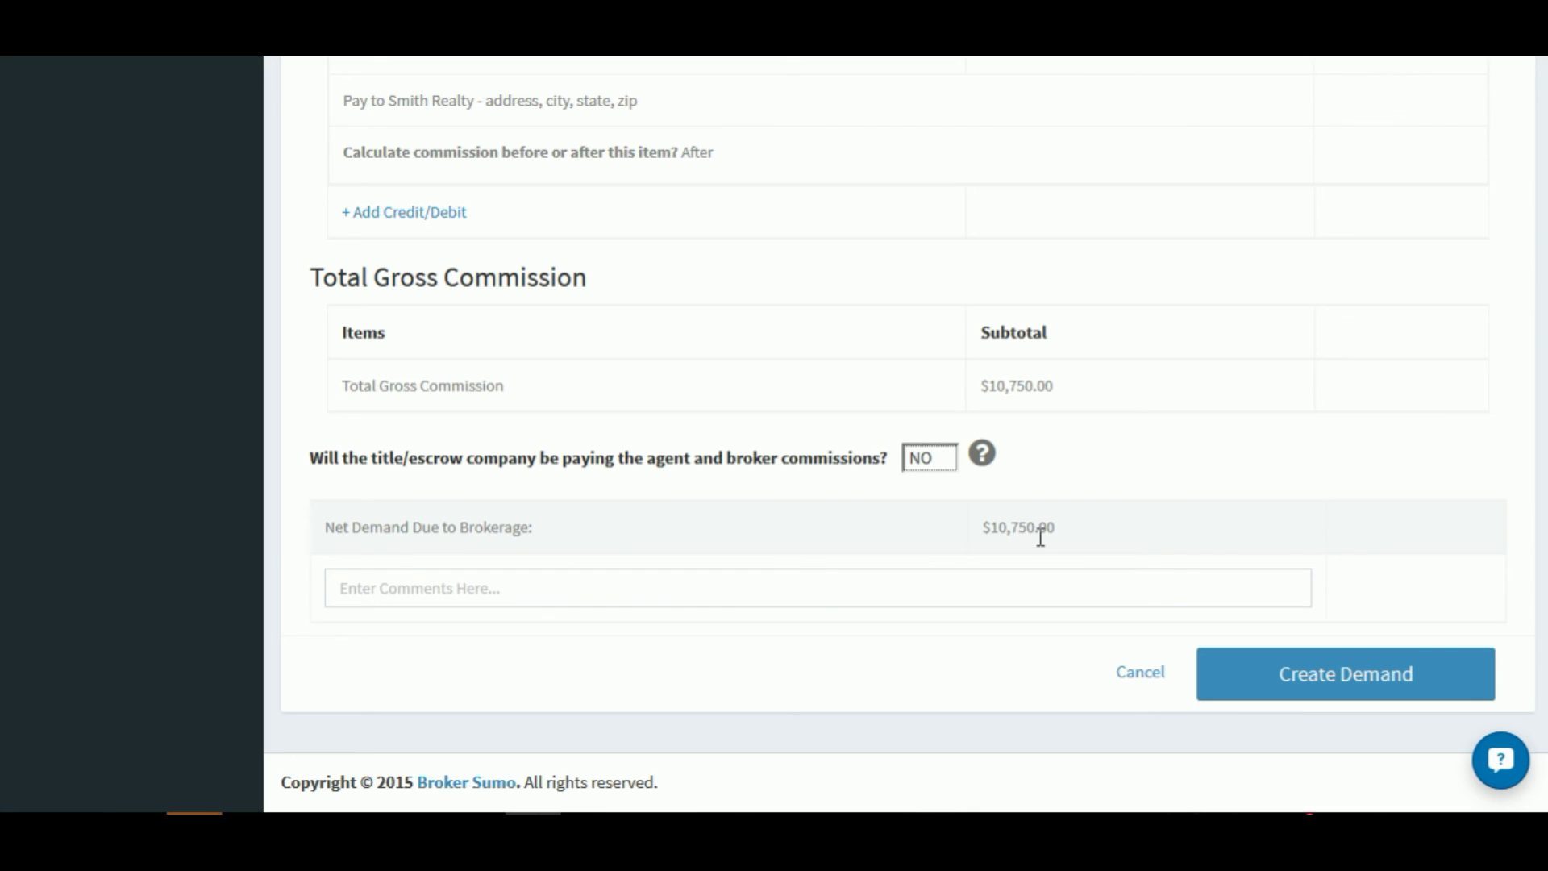
pyautogui.click(935, 461)
pyautogui.click(939, 487)
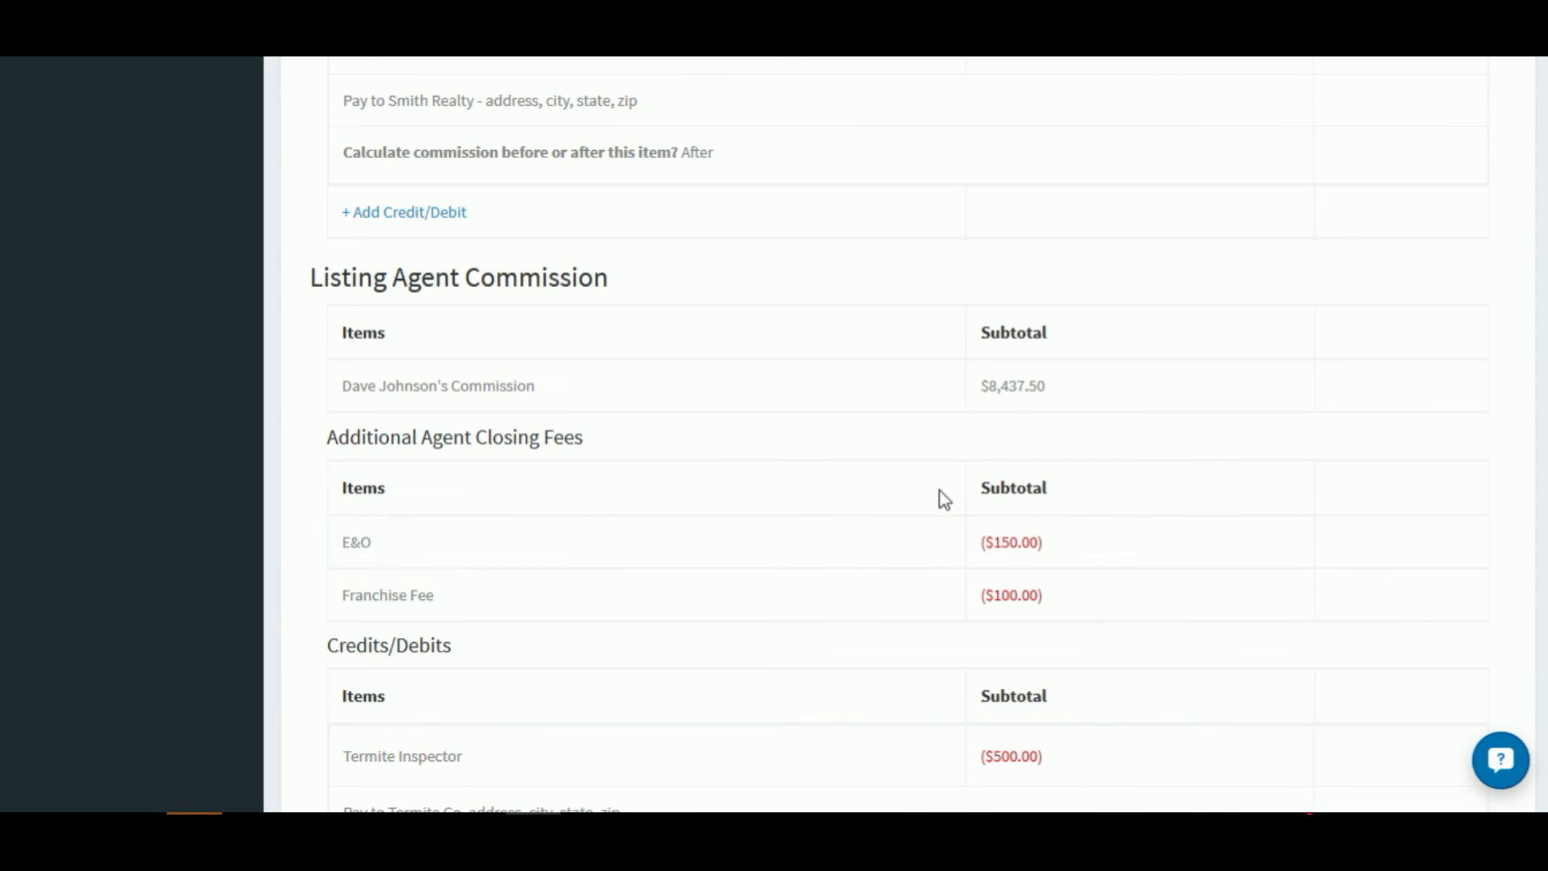
pyautogui.scroll(-10, 1102, 613)
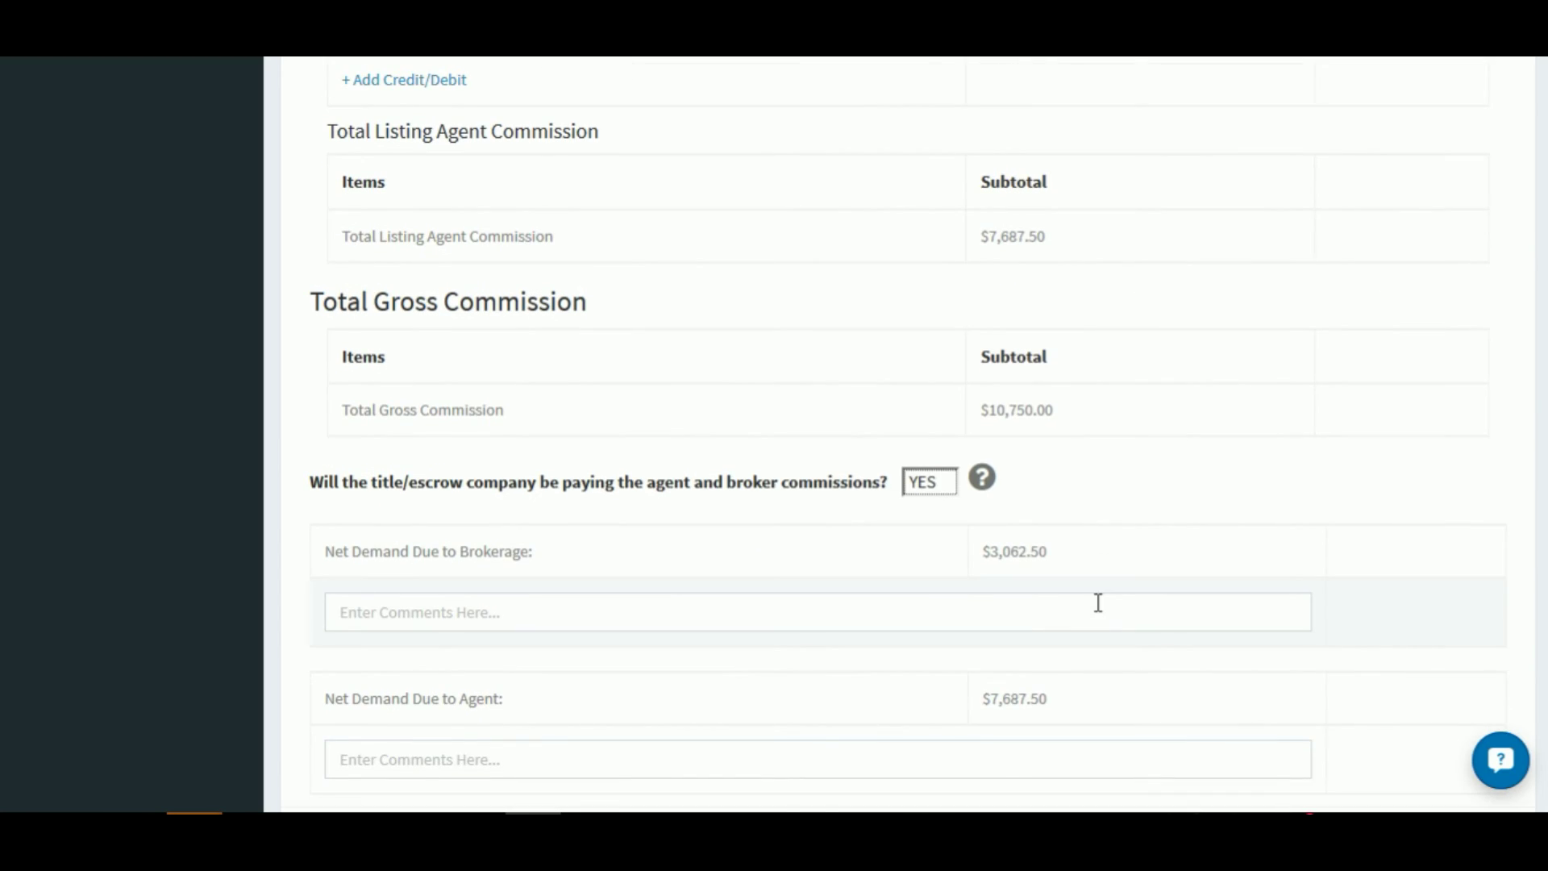
pyautogui.scroll(-2, 1098, 603)
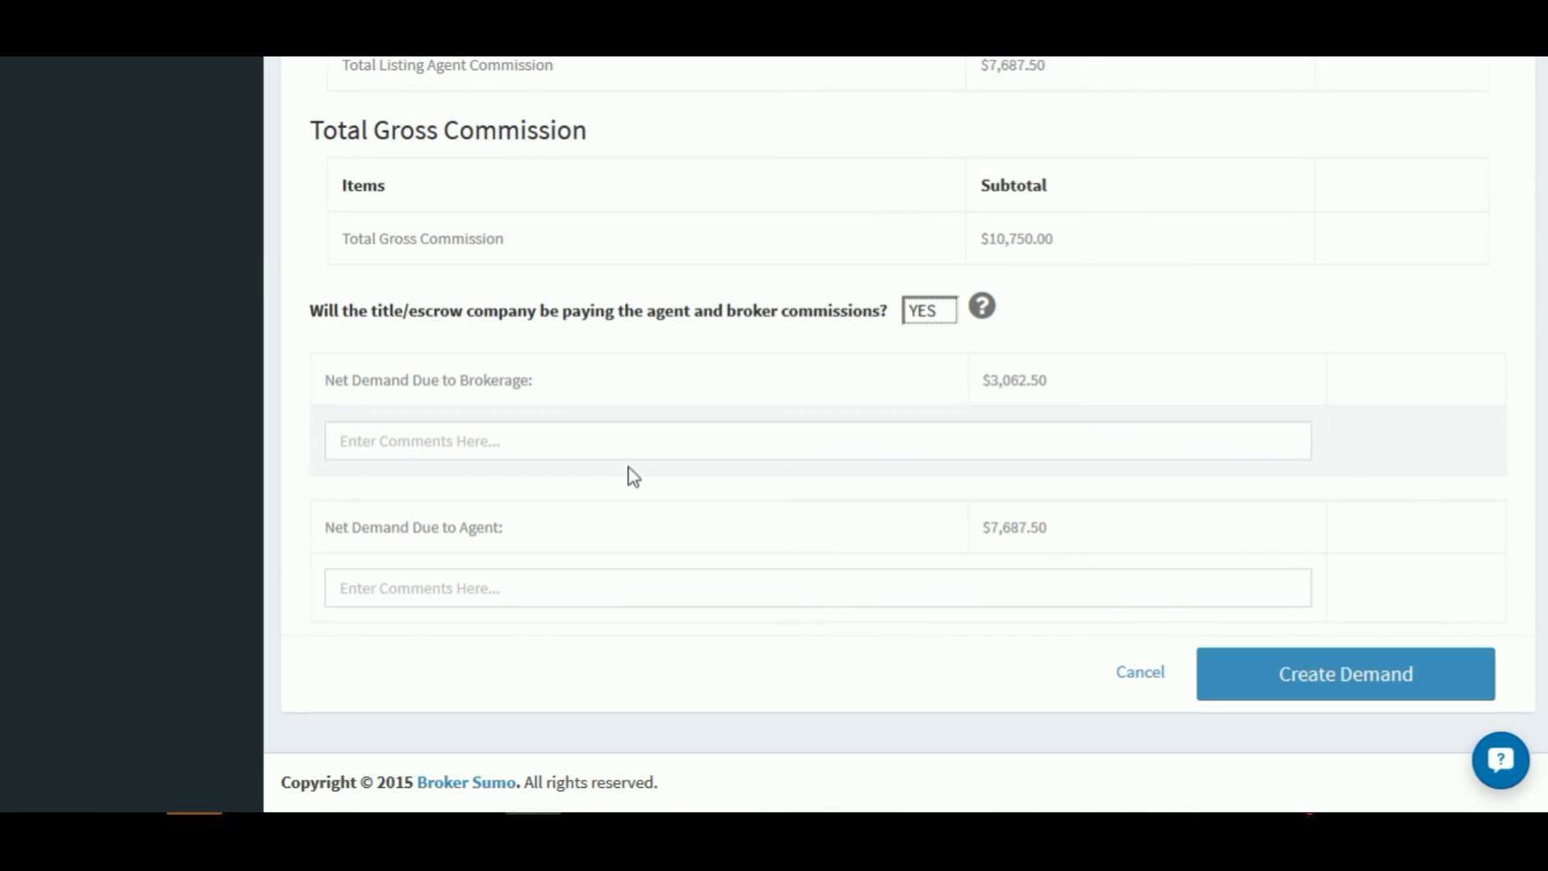
pyautogui.click(615, 443)
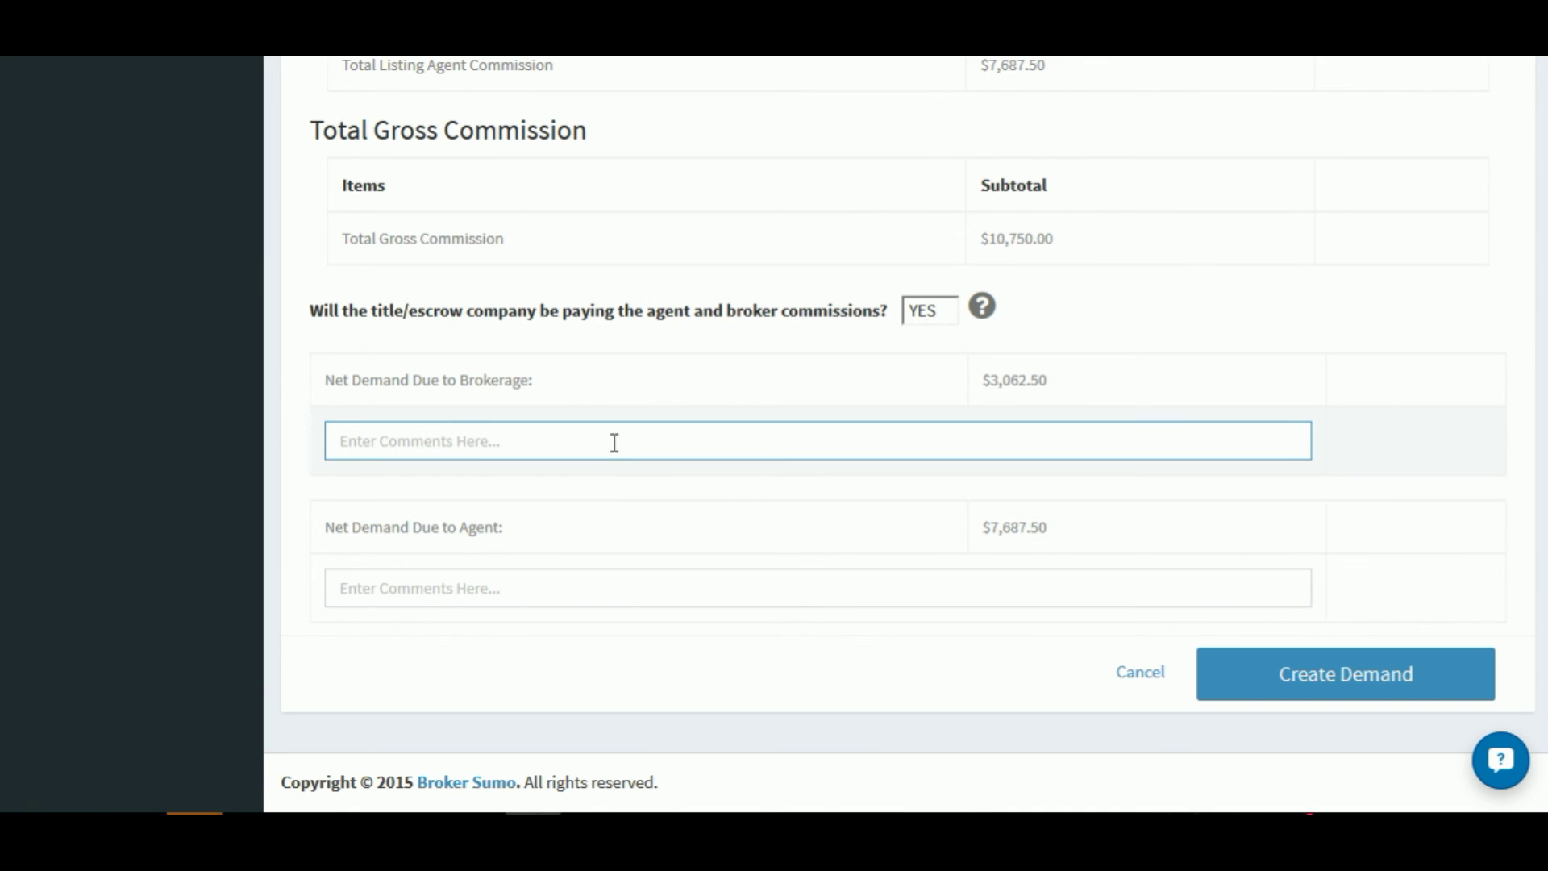
# Step: Comment the brokerage net demand 'Pay to Bay Realty' and the agent net demand to the agent
pyautogui.write('Pay to Bau Re')
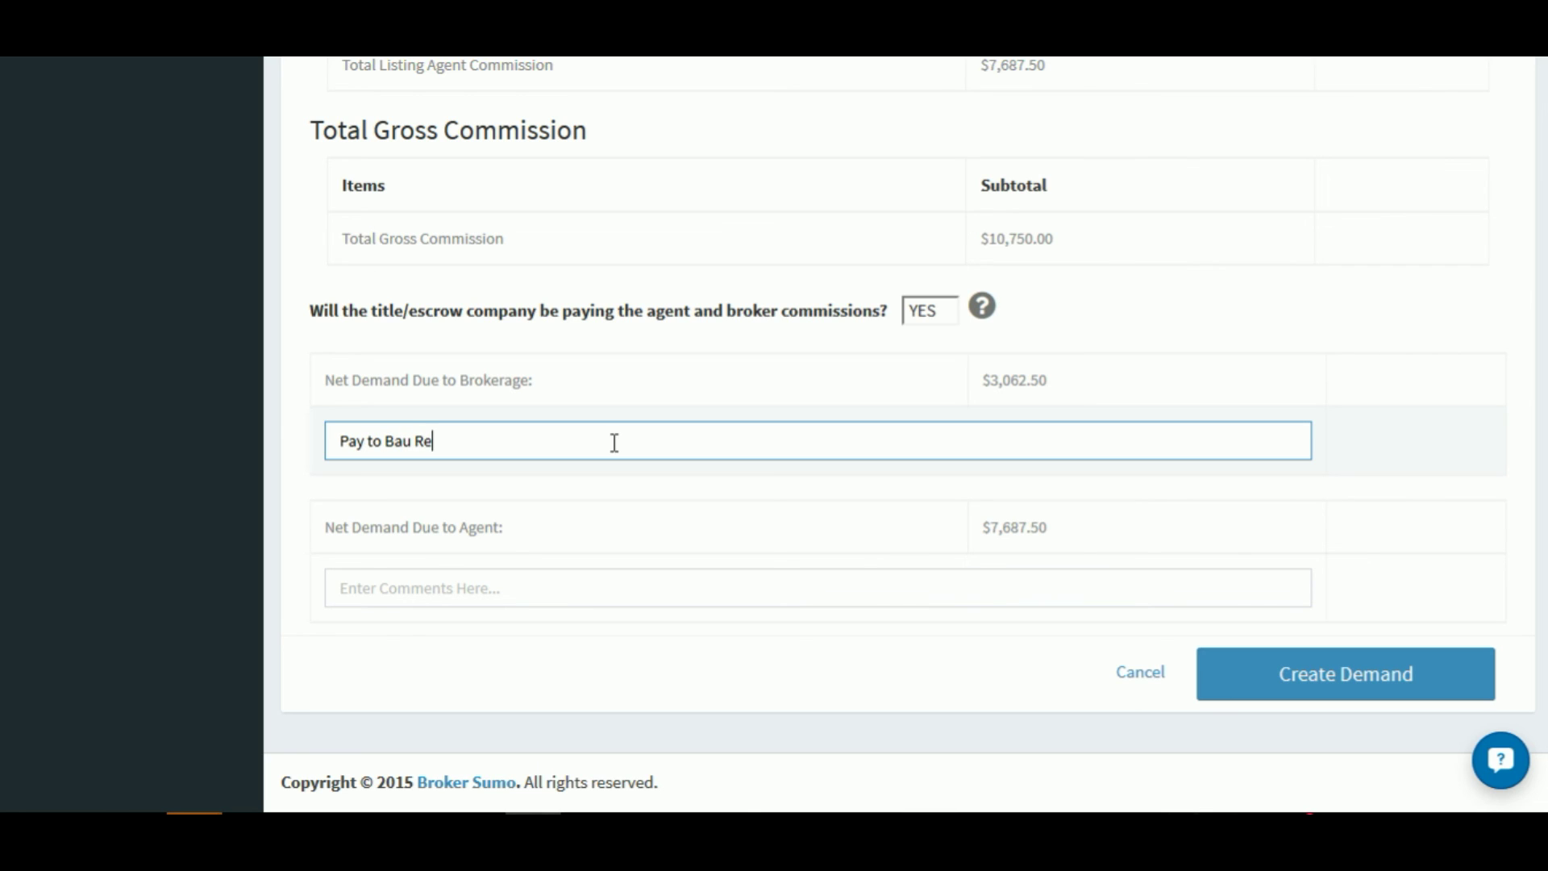
pyautogui.press('BackSpace')
pyautogui.press('BackSpace')
pyautogui.press('BackSpace')
pyautogui.press('BackSpace')
pyautogui.write('y Realty, address....')
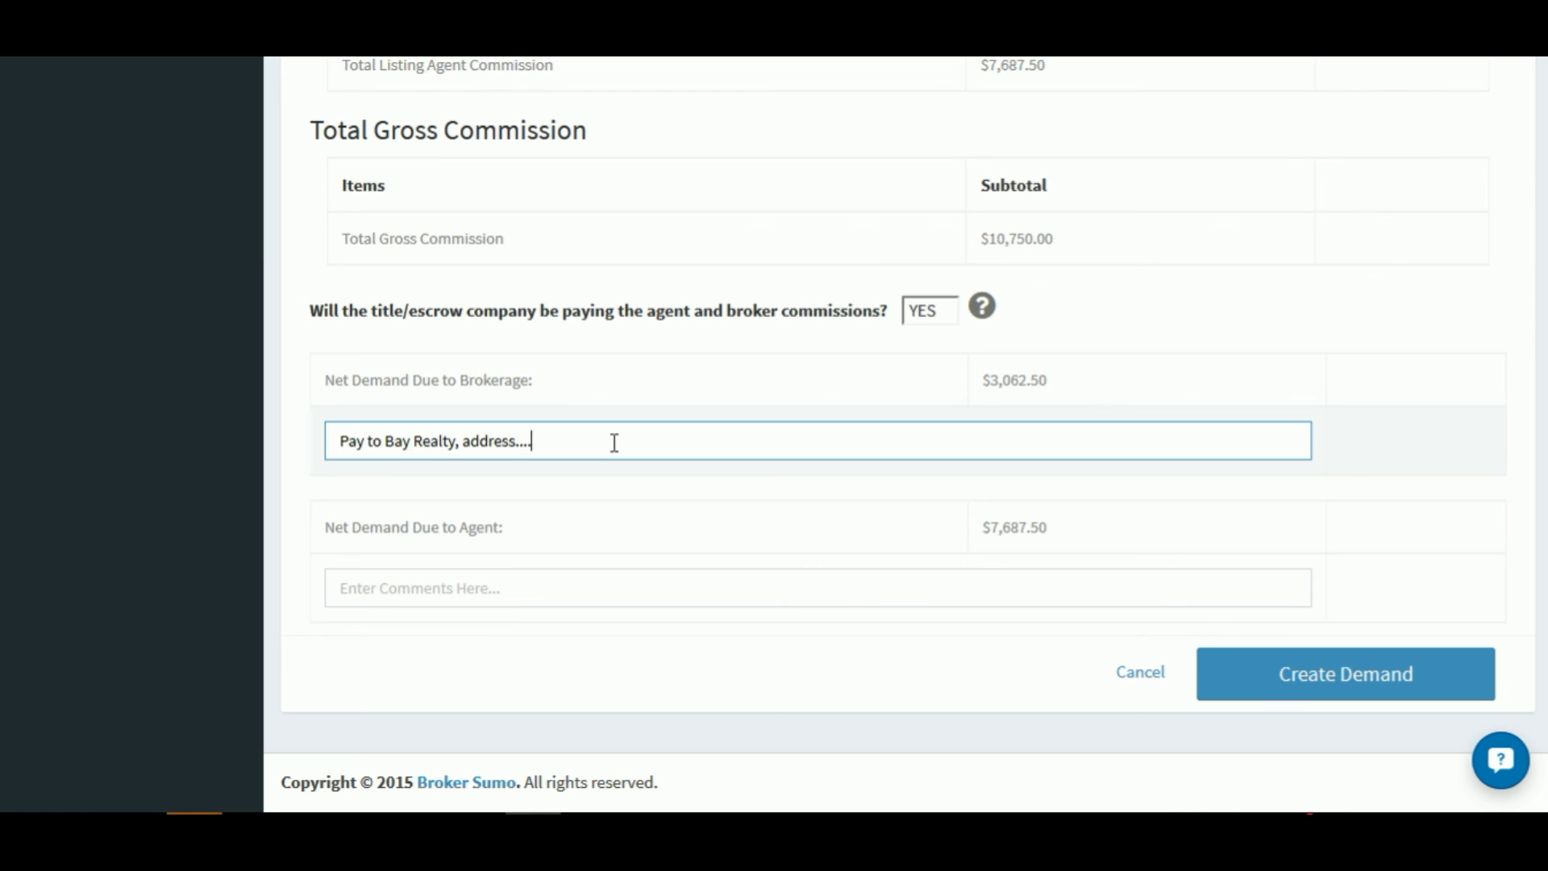
pyautogui.click(539, 582)
pyautogui.write('Pay to Joe Smith, address..')
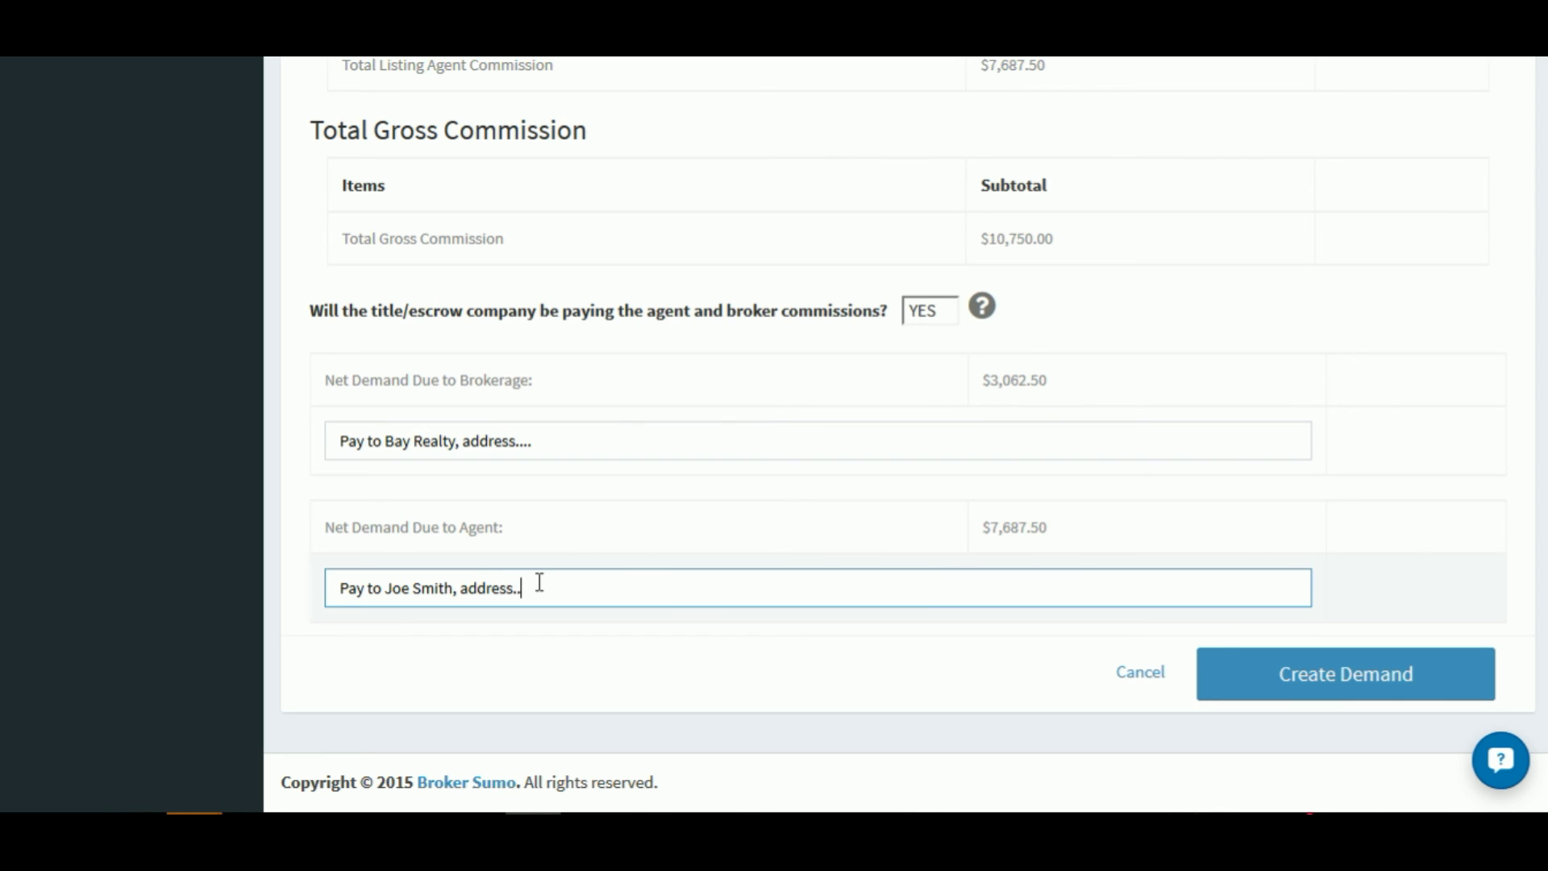
pyautogui.write('.')
pyautogui.click(1380, 679)
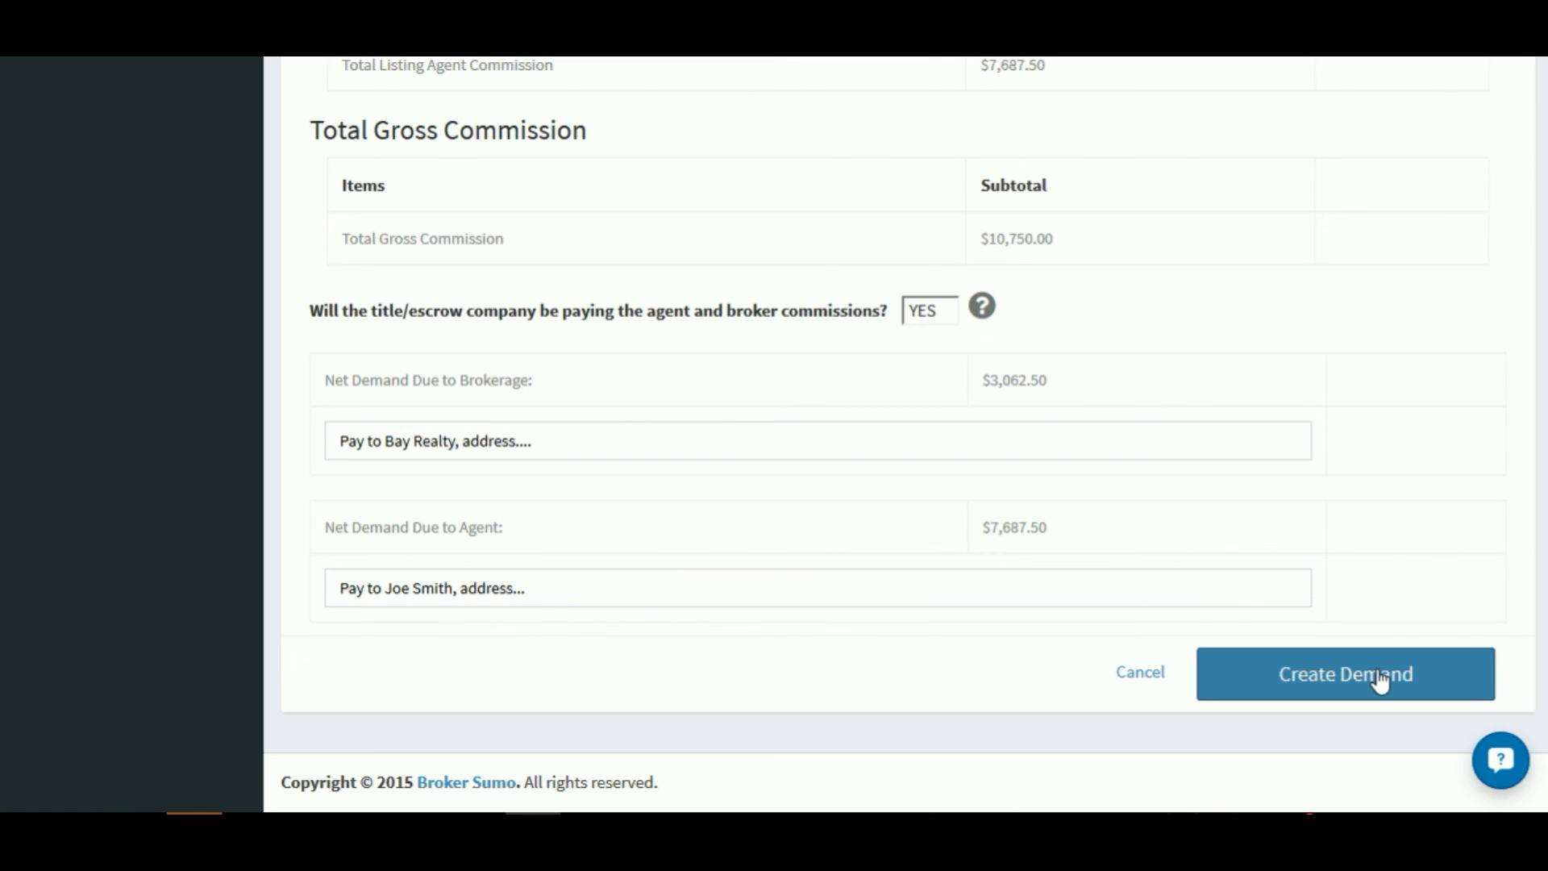
# Step: Scroll through the created demand's summary down to the Generate PDF button
pyautogui.scroll(-5, 1000, 547)
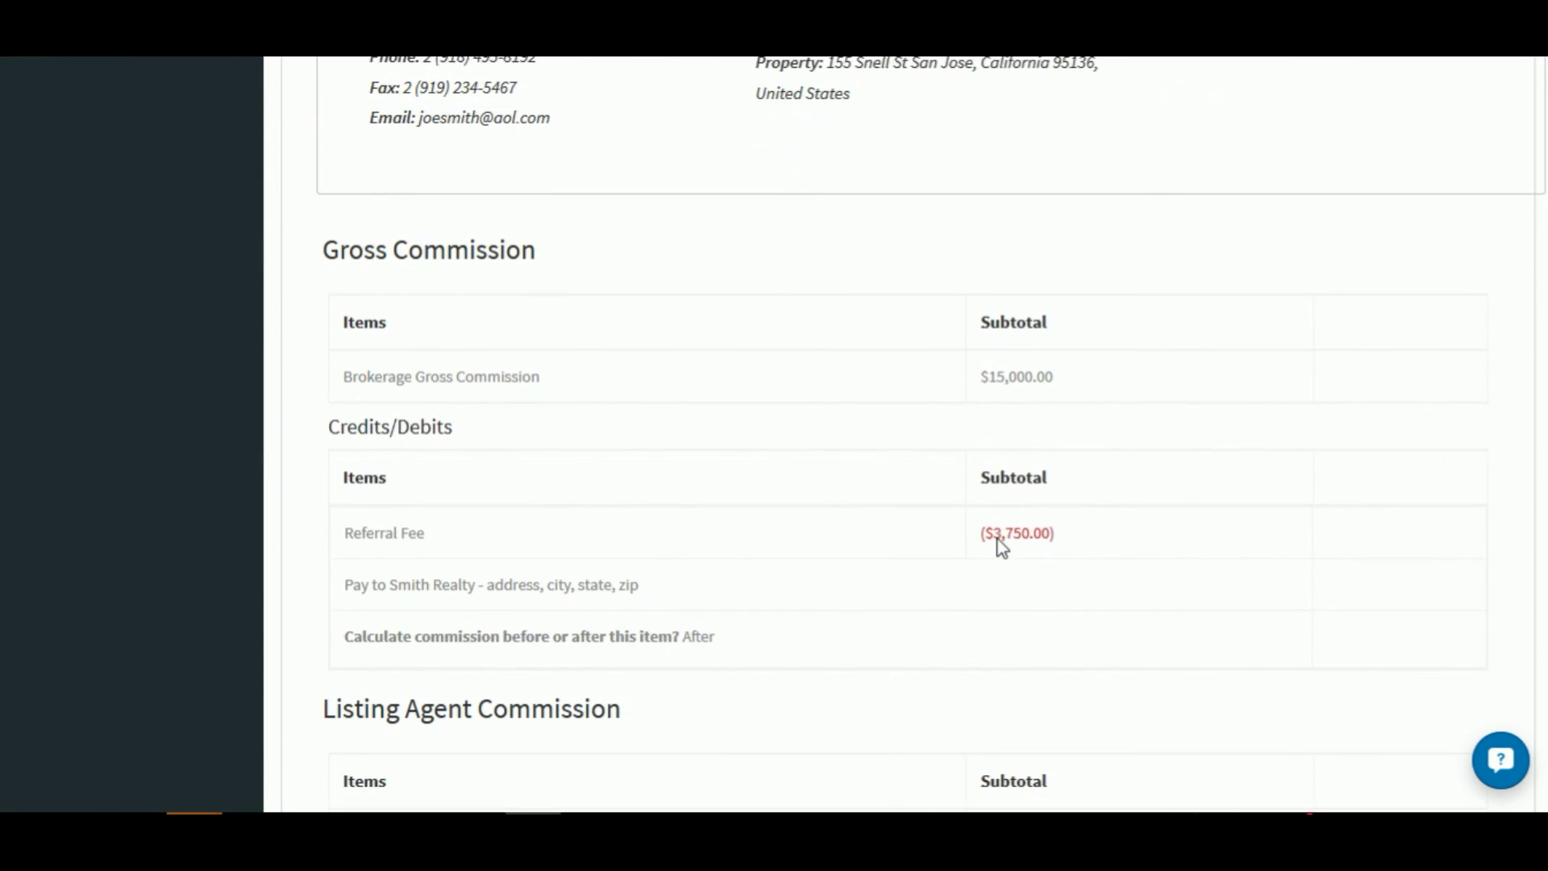
pyautogui.scroll(-5, 1172, 519)
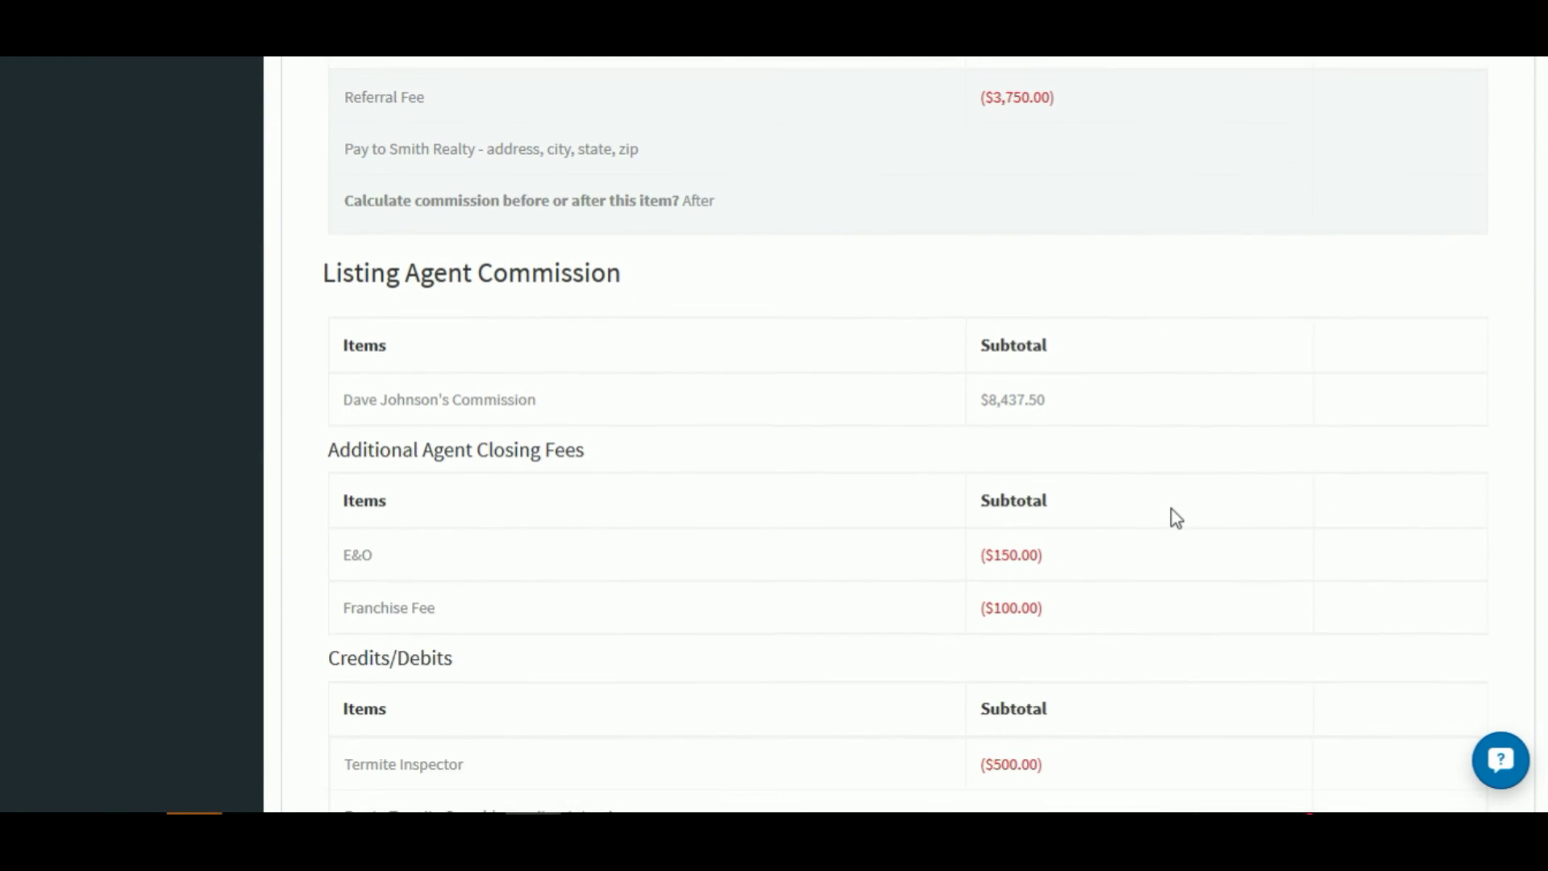
pyautogui.scroll(-8, 1176, 517)
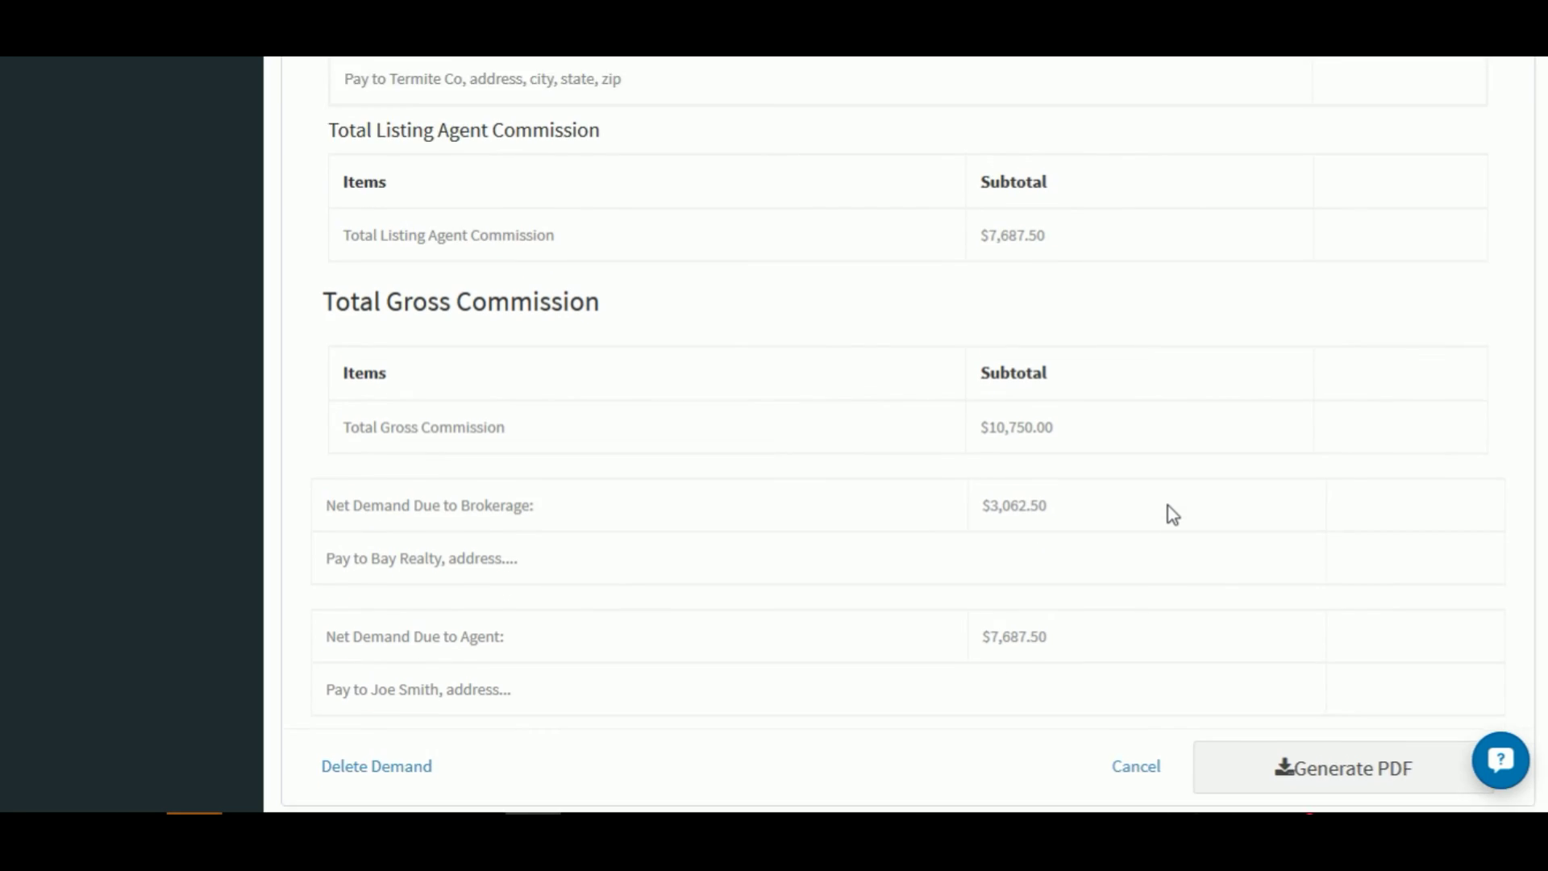
pyautogui.scroll(-1, 1172, 513)
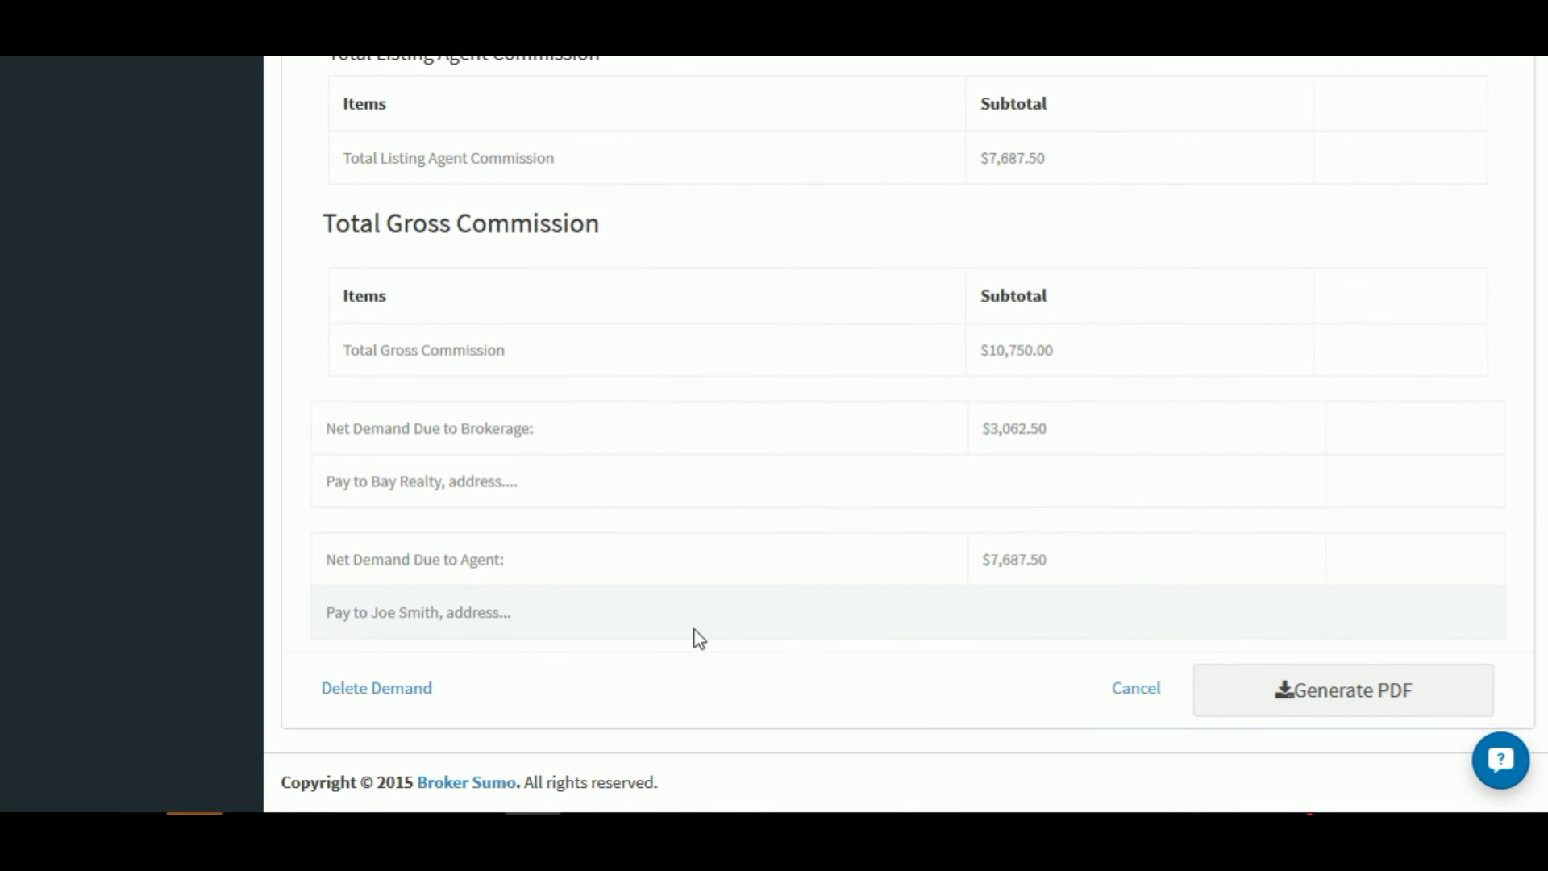